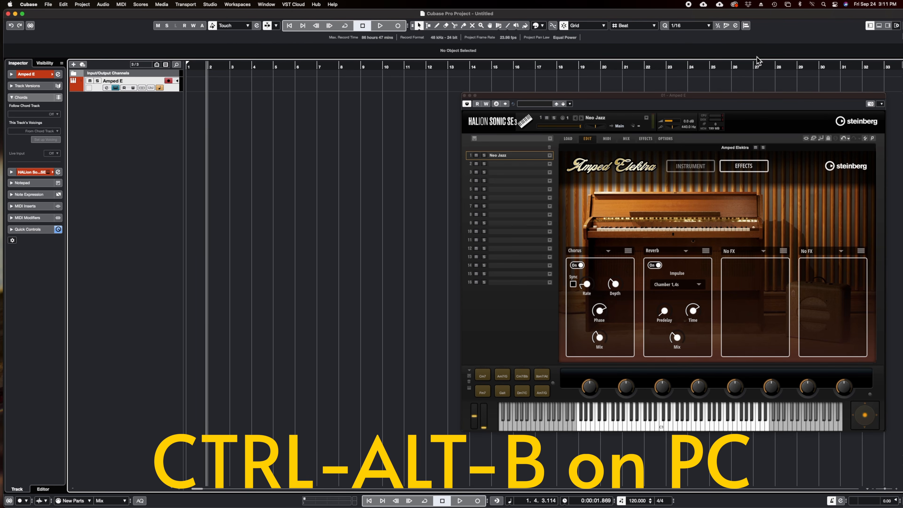
- Show the lower zone of the project window and display the Chord Pads in it
key(super+alt+b)
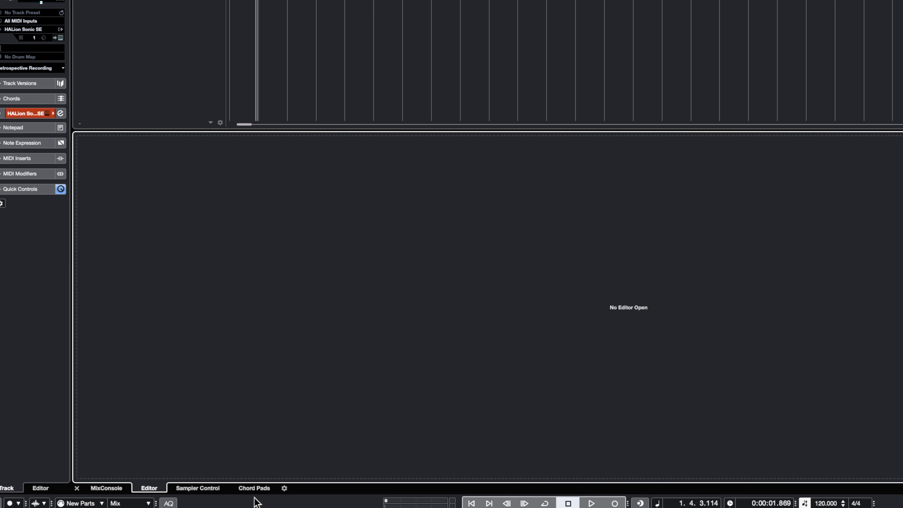
click(254, 489)
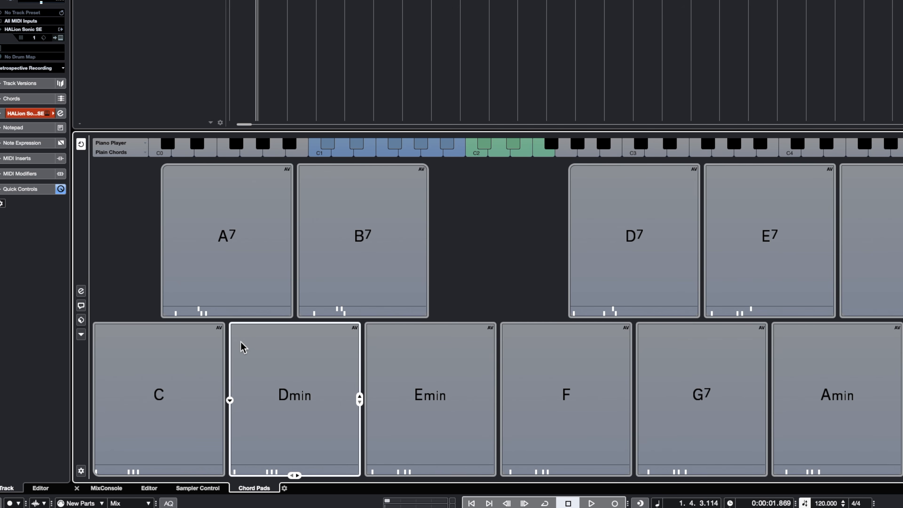
- Audition the A7, B7 and C chord pads
click(193, 294)
click(347, 291)
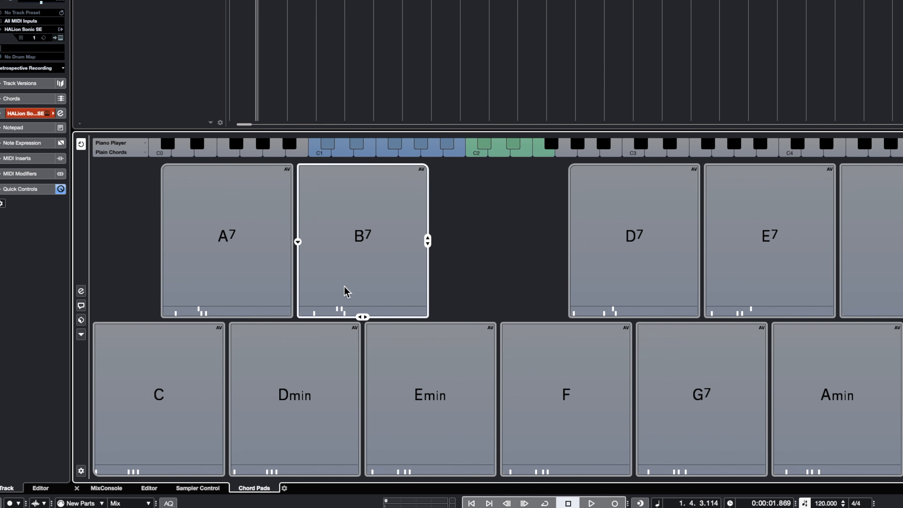
click(253, 266)
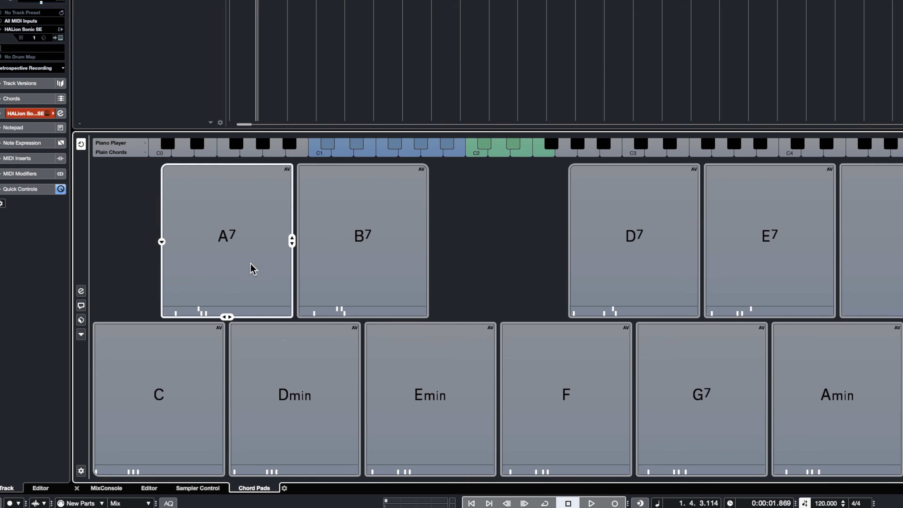
click(113, 397)
click(173, 312)
click(95, 349)
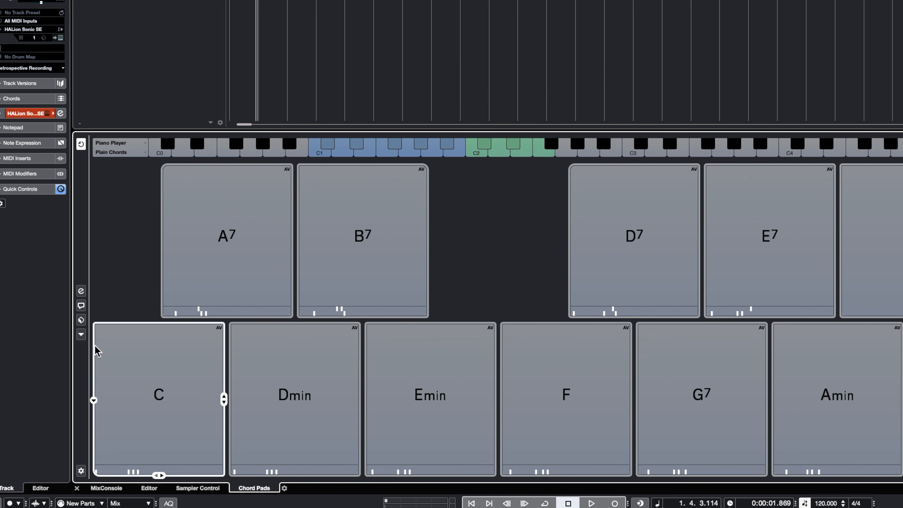
- Transpose all chord pads up so that the C pad becomes E♭
click(81, 335)
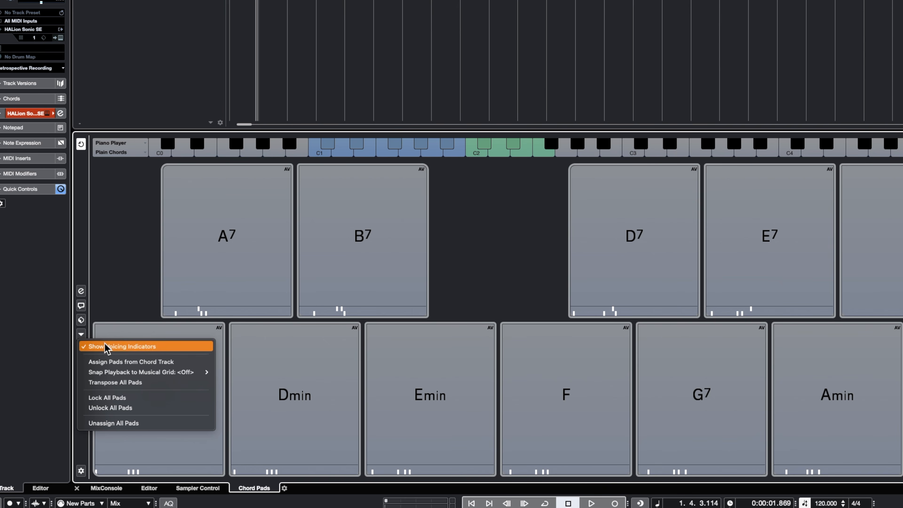
click(142, 385)
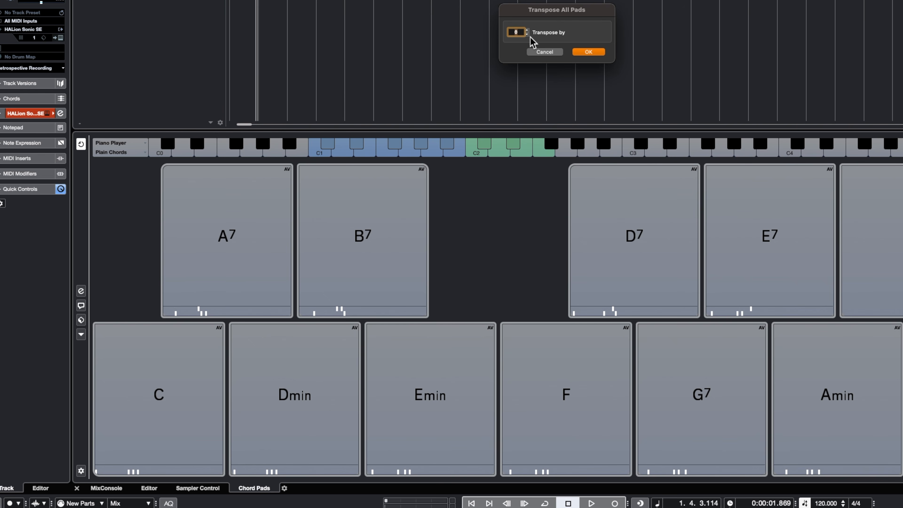
click(527, 30)
click(588, 52)
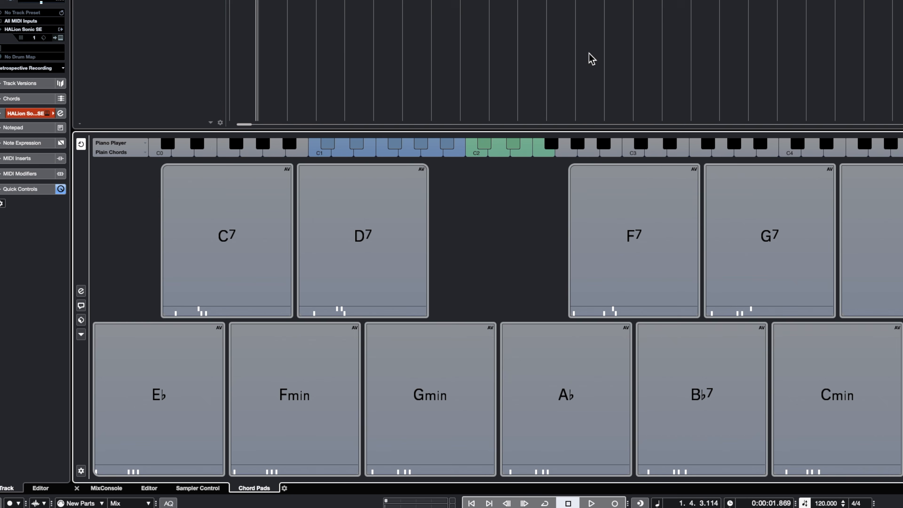
- Audition the A♭ pad and step the E♭ pad through several voicings to change its right-hand inversion
mouse_move(261, 399)
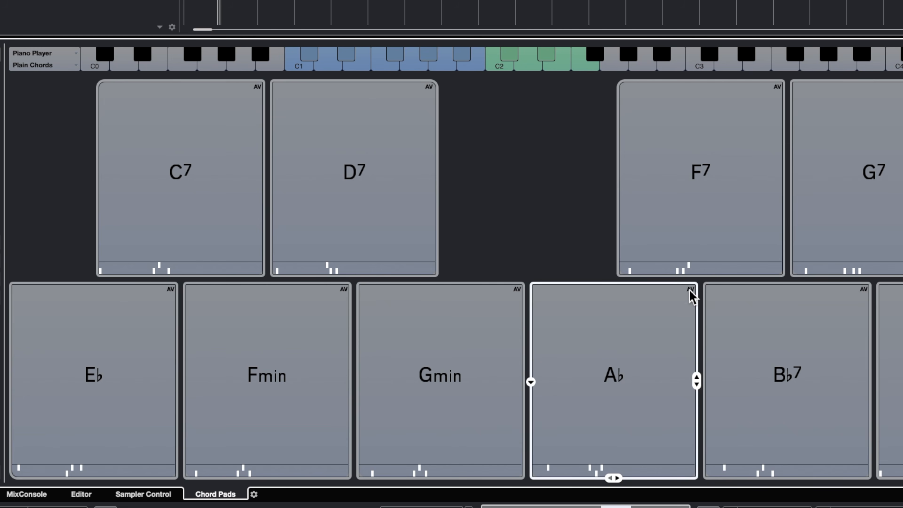
click(622, 354)
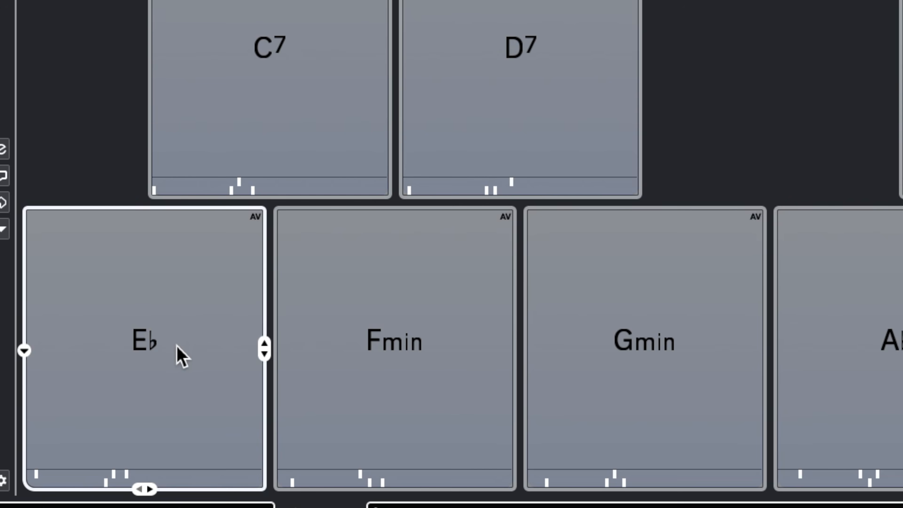
click(265, 352)
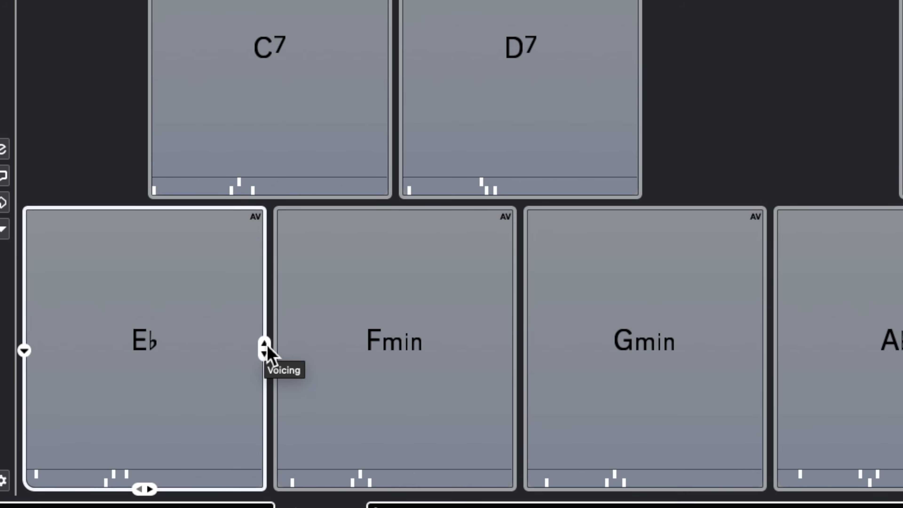
click(267, 351)
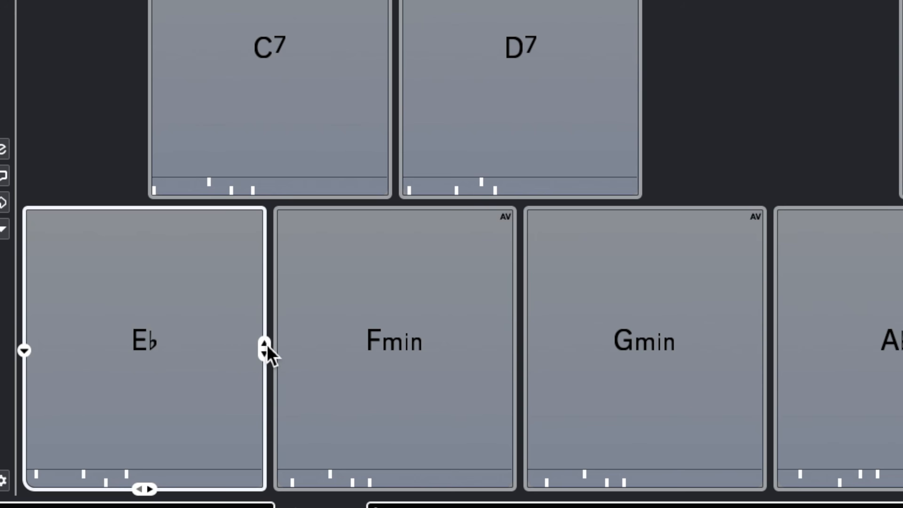
click(267, 351)
click(267, 352)
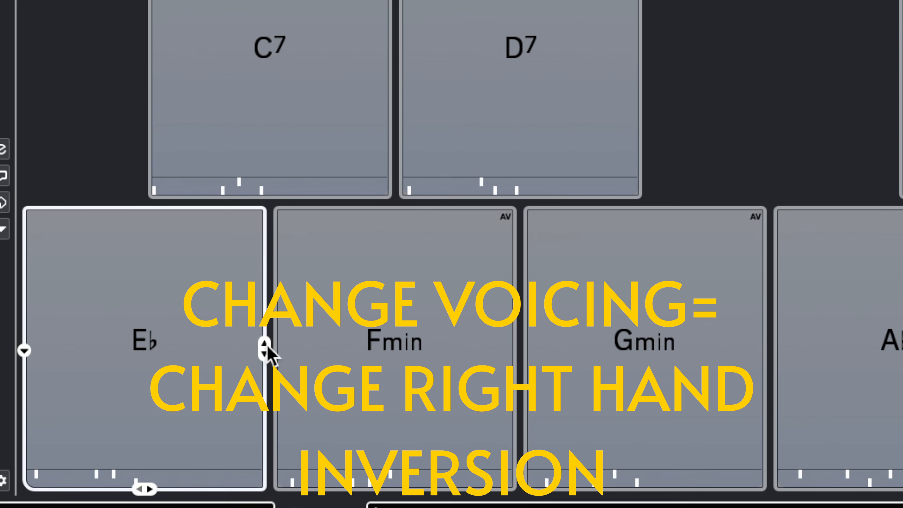
click(266, 352)
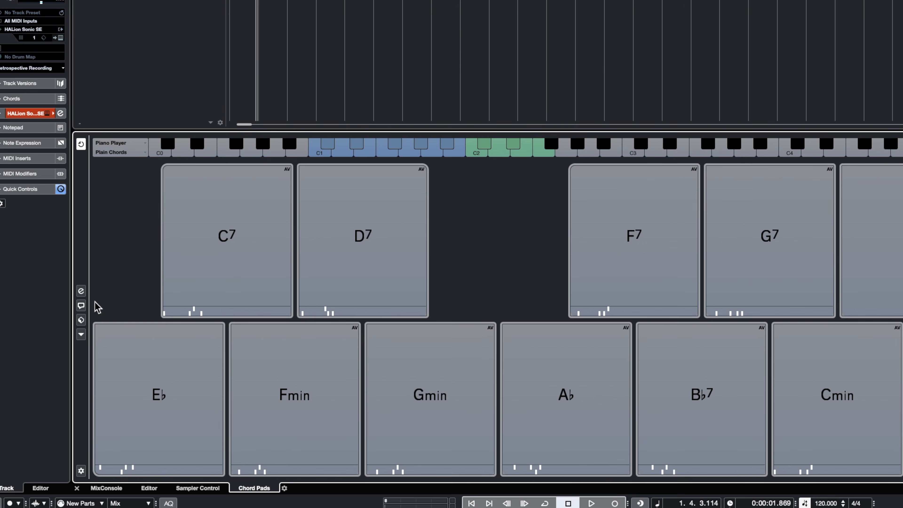
- Examine the Chord Pads remote control settings for pad triggers and for voicing, tension and transpose modifiers, and close them
click(83, 293)
click(83, 293)
click(83, 472)
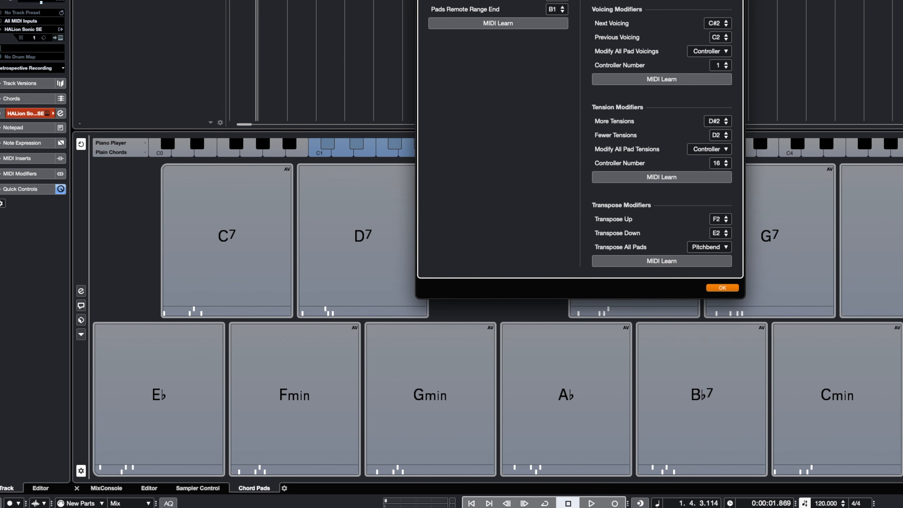
drag(582, 0, 547, 0)
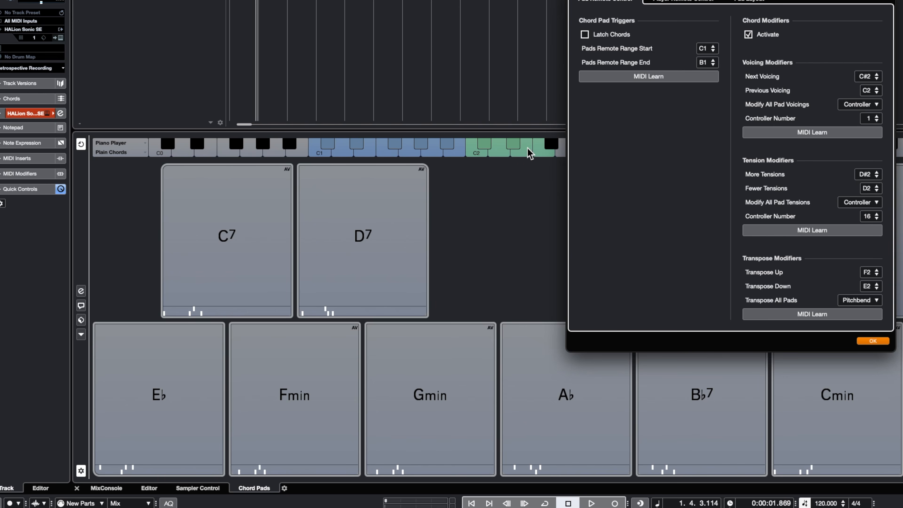
click(874, 342)
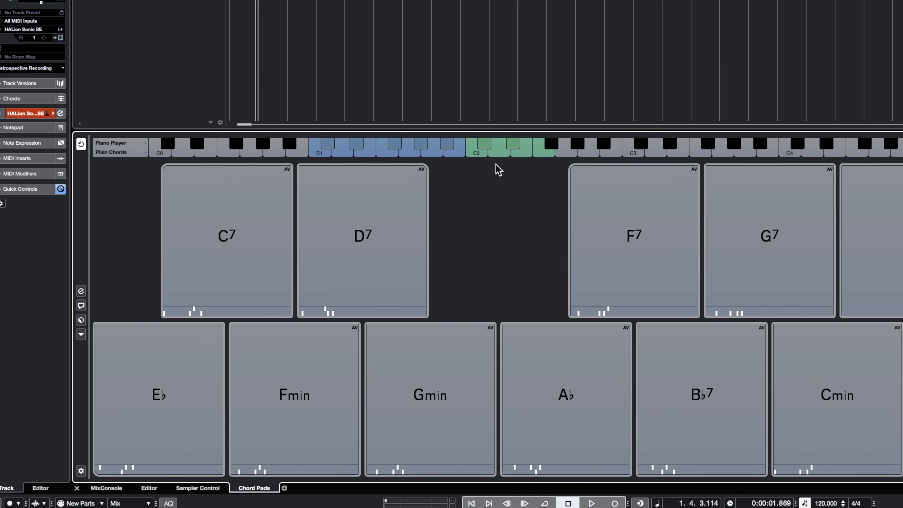
- Step the E♭ pad through the tension variants 9, 6, 6/9 and maj7/9, and leave it on E♭maj7
mouse_move(150, 400)
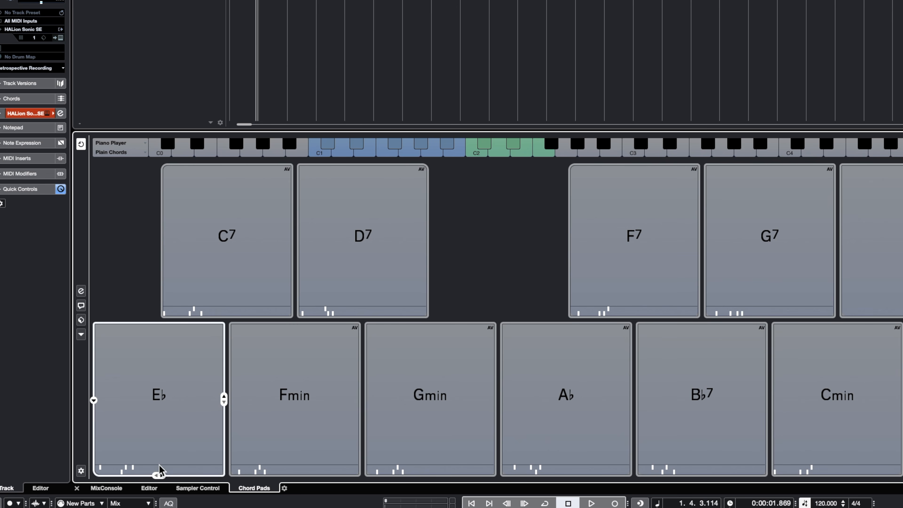
drag(164, 476, 164, 477)
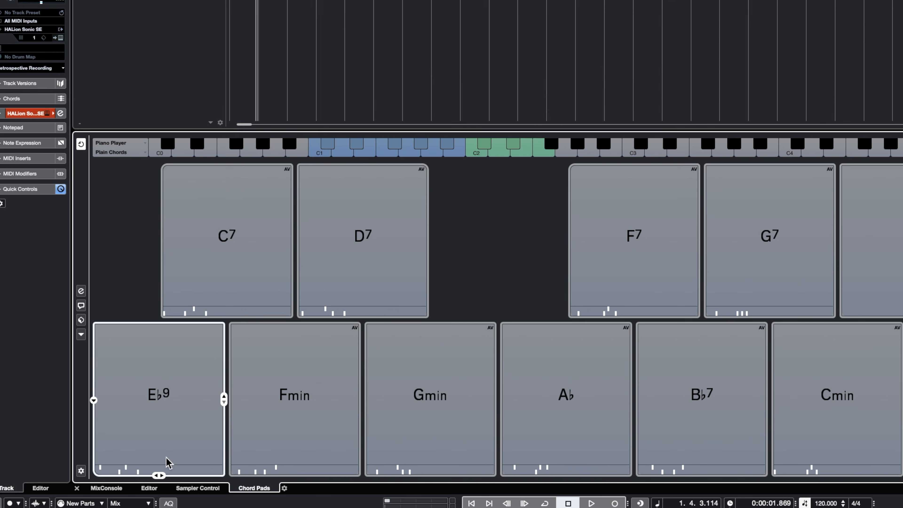
click(164, 477)
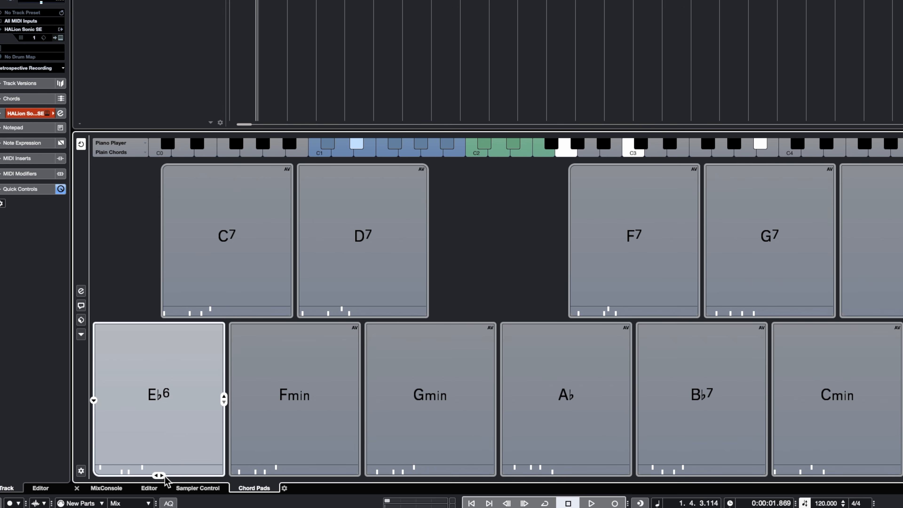
click(164, 477)
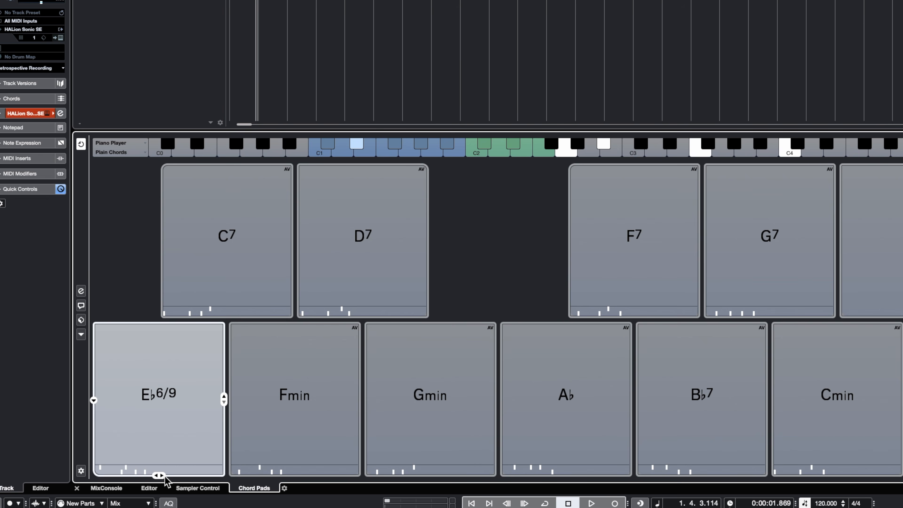
click(163, 477)
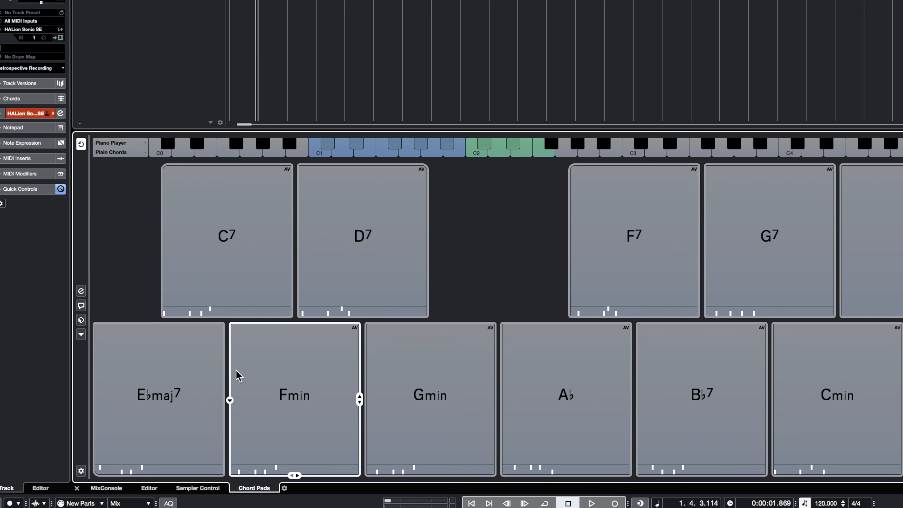
drag(162, 478, 171, 471)
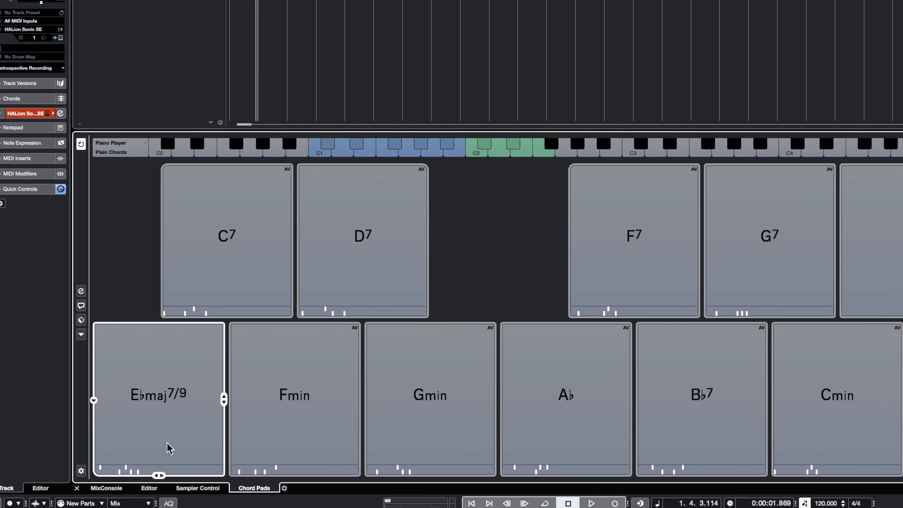
click(162, 475)
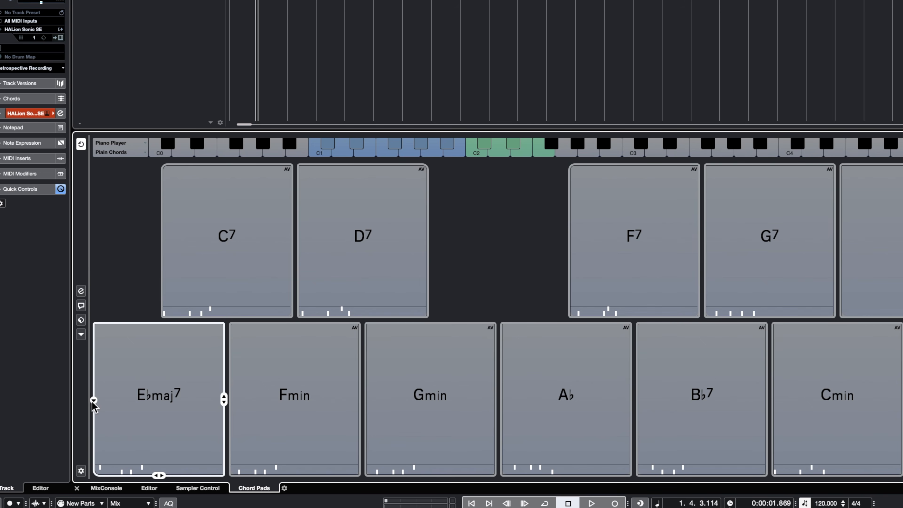
- Open the Chord Editor for the E♭maj7 pad, try the 7 tension and the dim type, and return to maj with j7
click(94, 400)
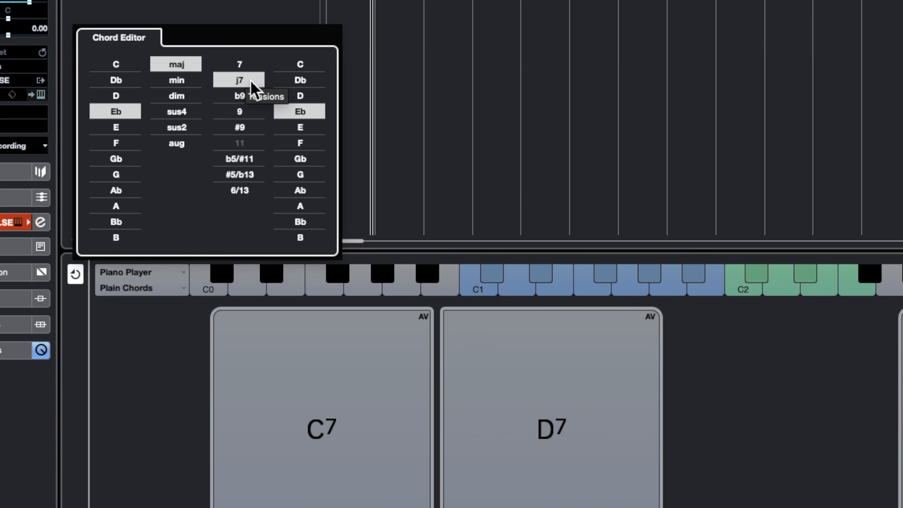
click(245, 68)
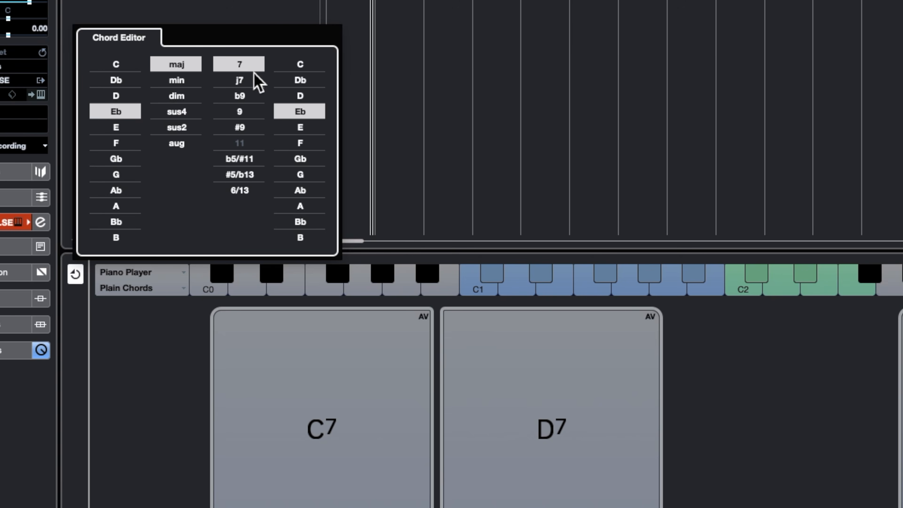
click(245, 82)
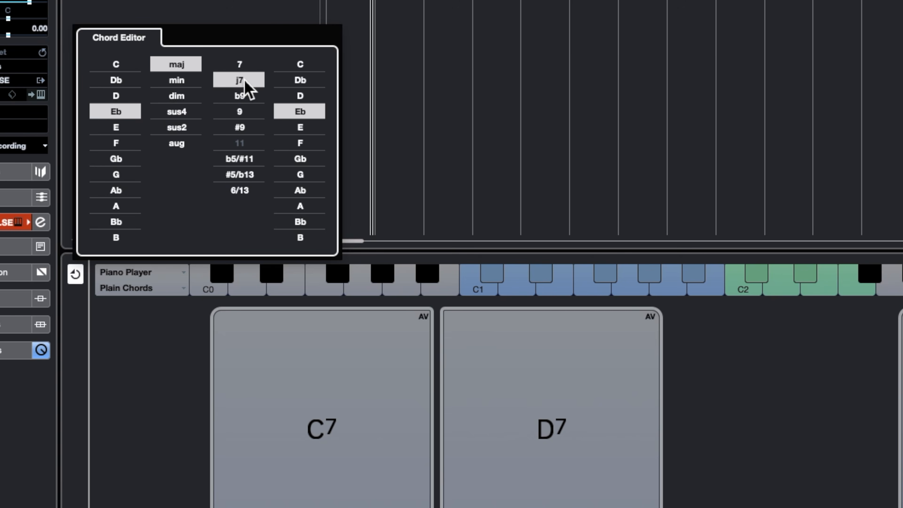
click(184, 102)
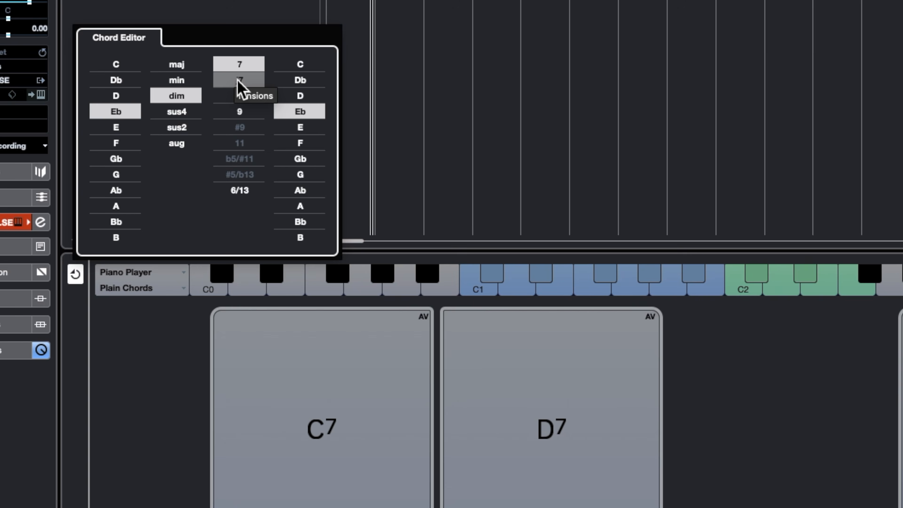
click(238, 81)
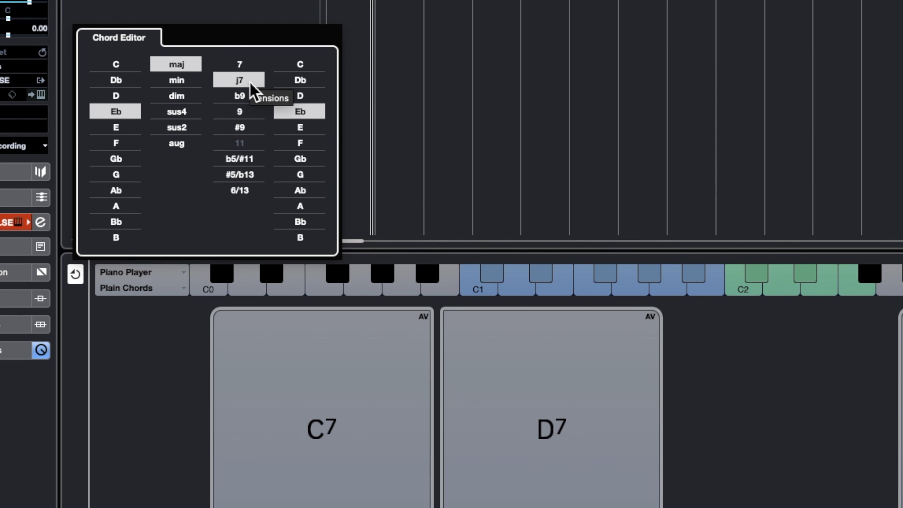
- Change the E♭ major chord's tension to 7, add #9, and try b5/#11 and #5/b13 before choosing 6/13
click(246, 69)
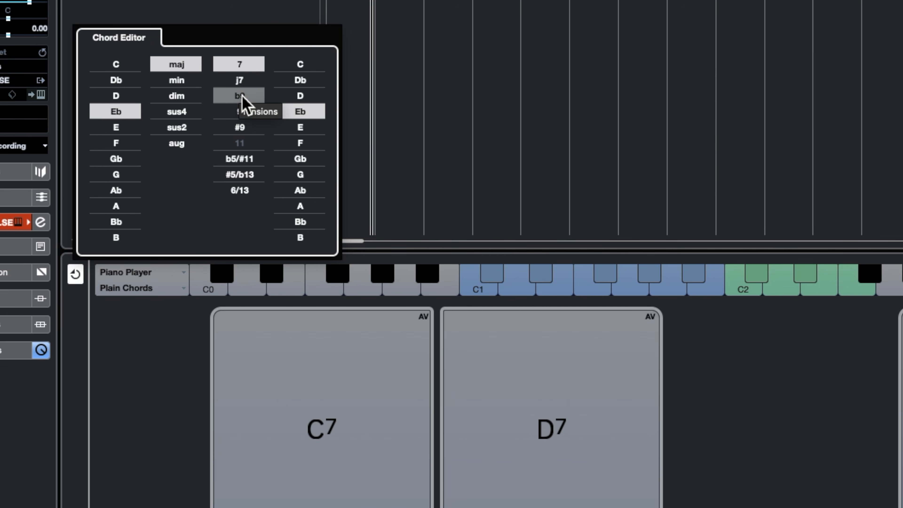
click(239, 131)
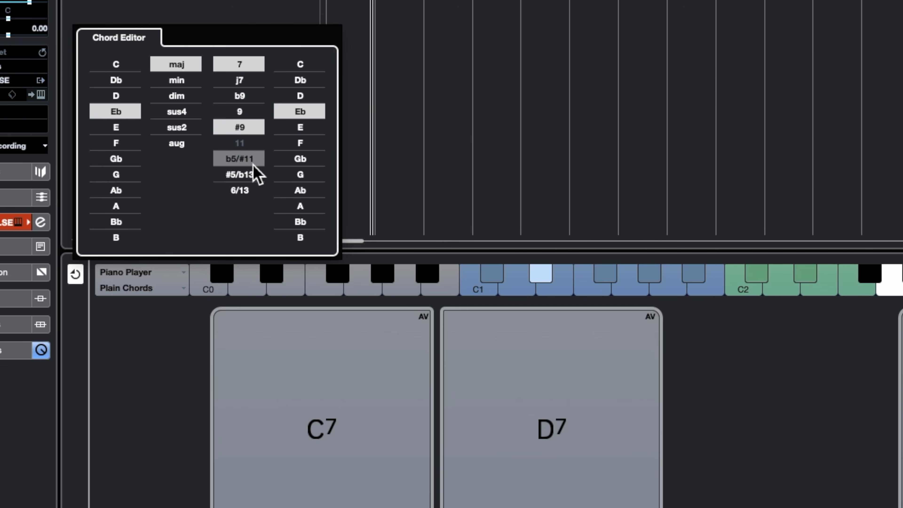
click(244, 161)
click(247, 175)
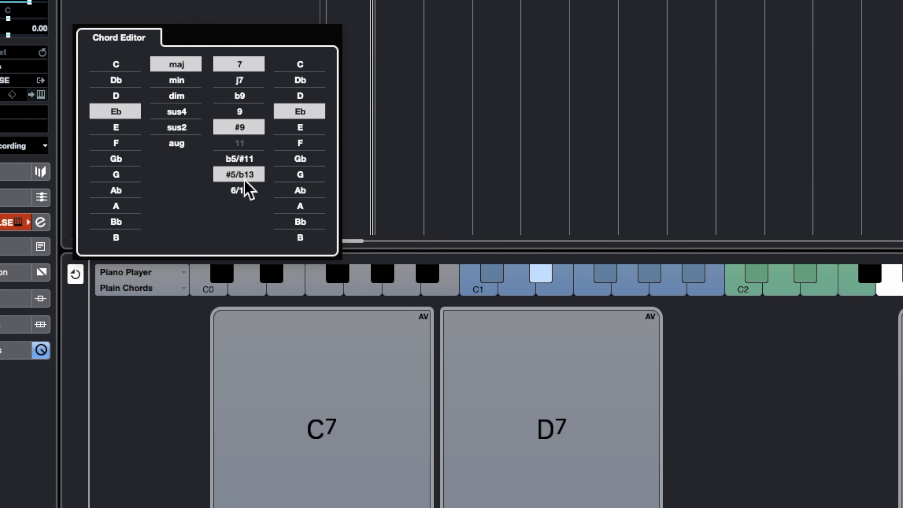
click(247, 192)
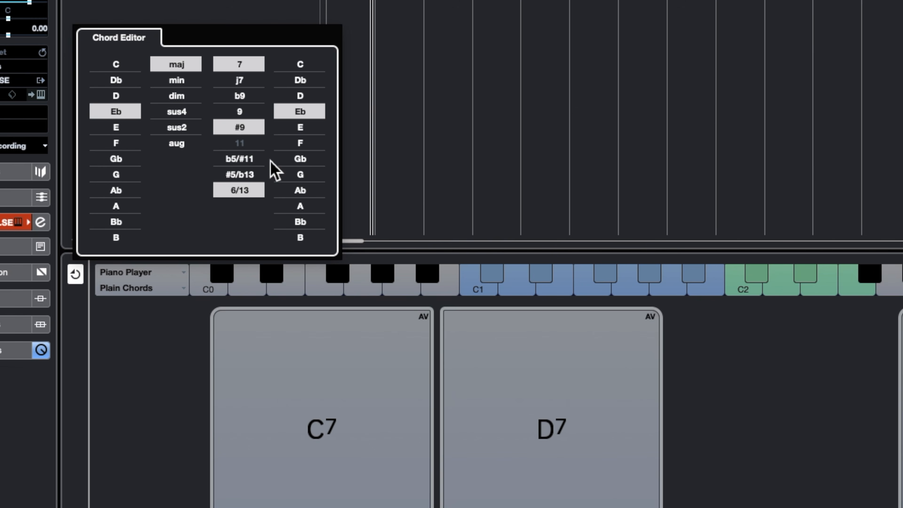
- Remove the 6/13 and #9 tensions and change the E♭ chord's type to min, keeping the 7
click(239, 191)
click(238, 129)
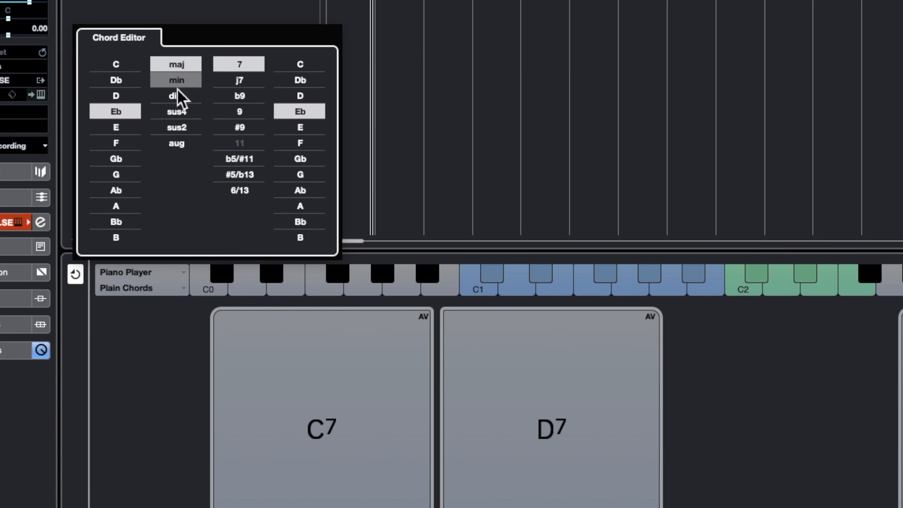
click(183, 82)
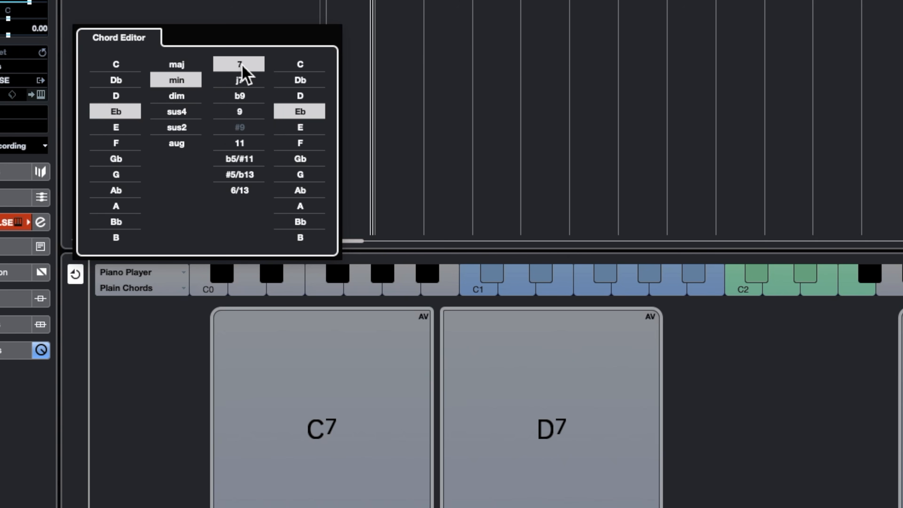
- Change the E♭ chord's 7 tension to j7 and step through the pad's tension variants, leaving it on E♭maj7
click(239, 82)
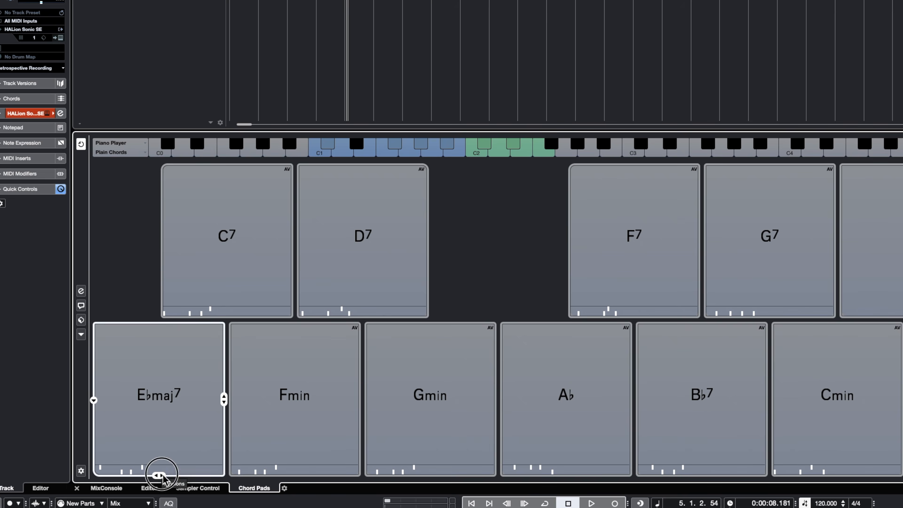
click(157, 475)
click(157, 476)
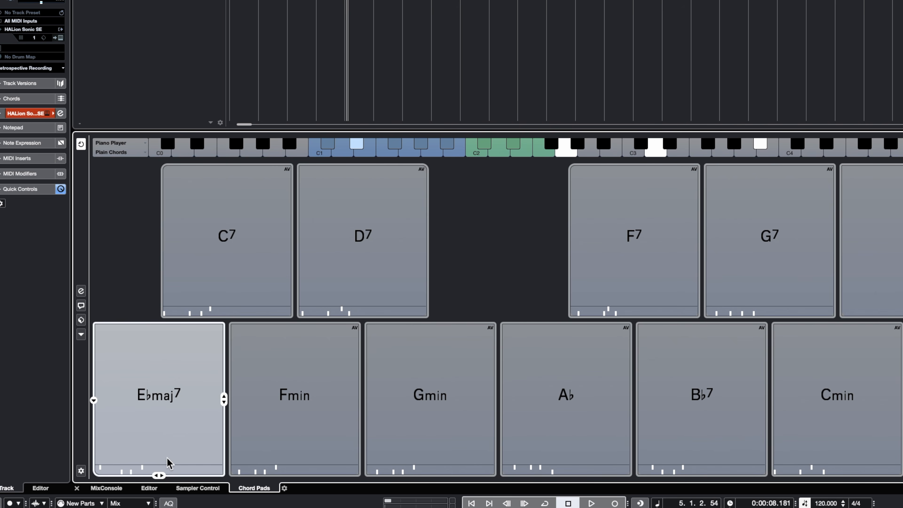
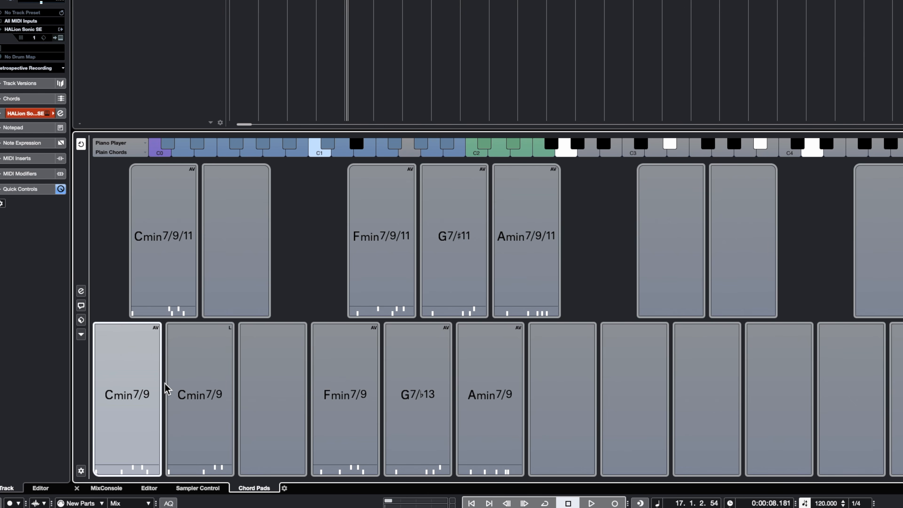
- Lock the first Cmin7/9 pad, and lock the Cmin7/9/11 pad above it on a higher voicing
right_click(157, 325)
click(192, 361)
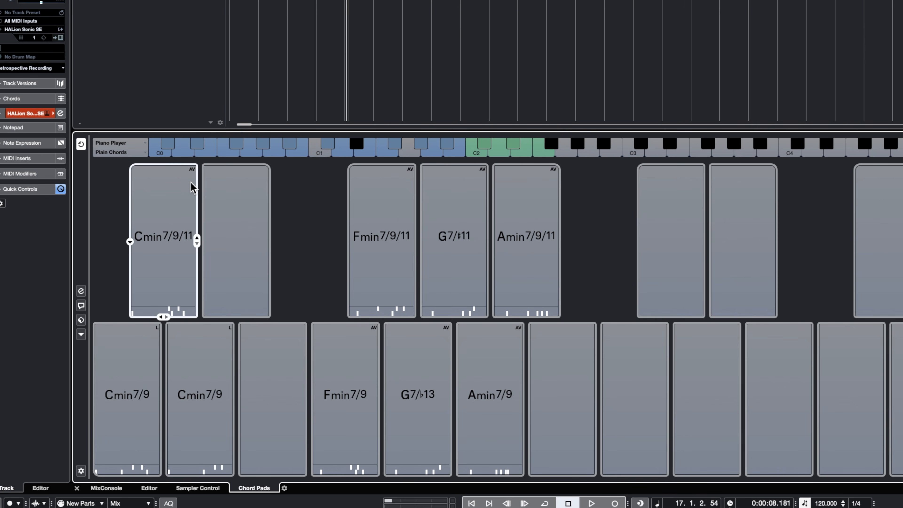
click(172, 266)
click(173, 267)
click(172, 267)
click(173, 267)
click(173, 266)
right_click(189, 170)
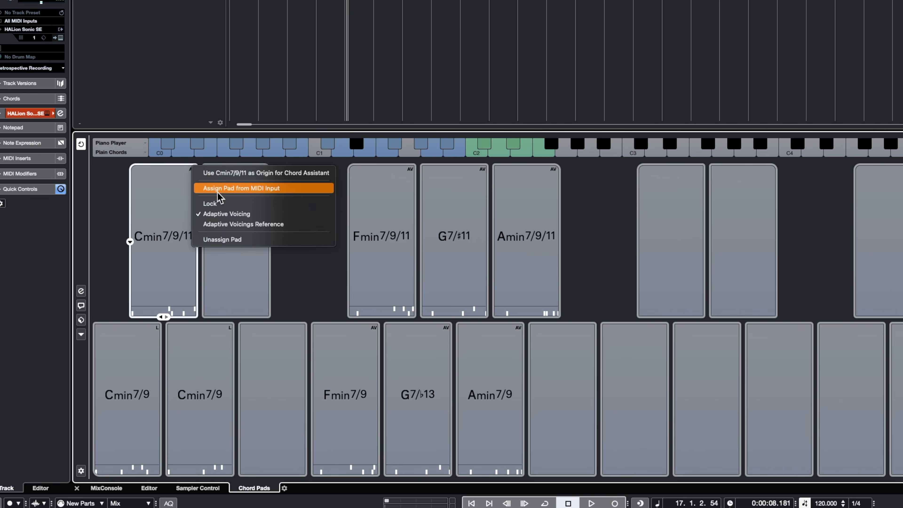
click(217, 203)
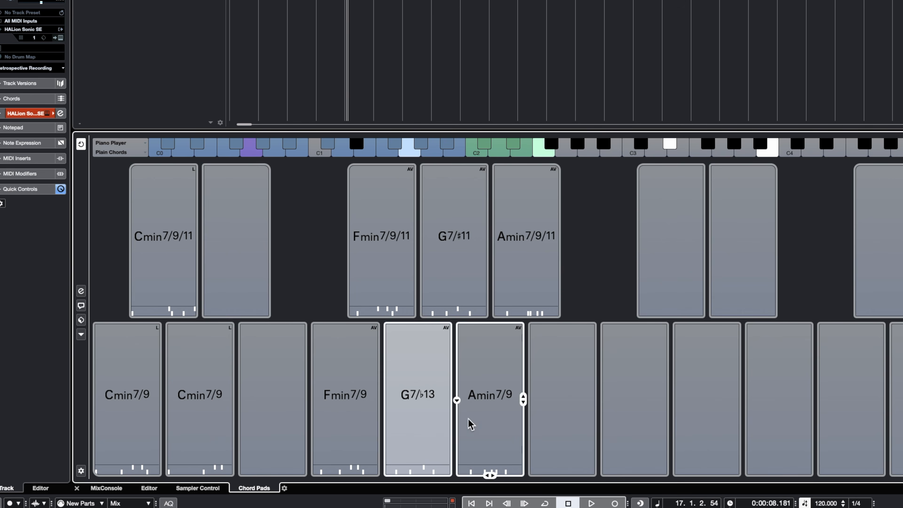
- Lock the lower-row G7/♭13 pad and copy it onto the G7/♯11 pad above
right_click(447, 327)
click(461, 363)
drag(396, 368, 447, 242)
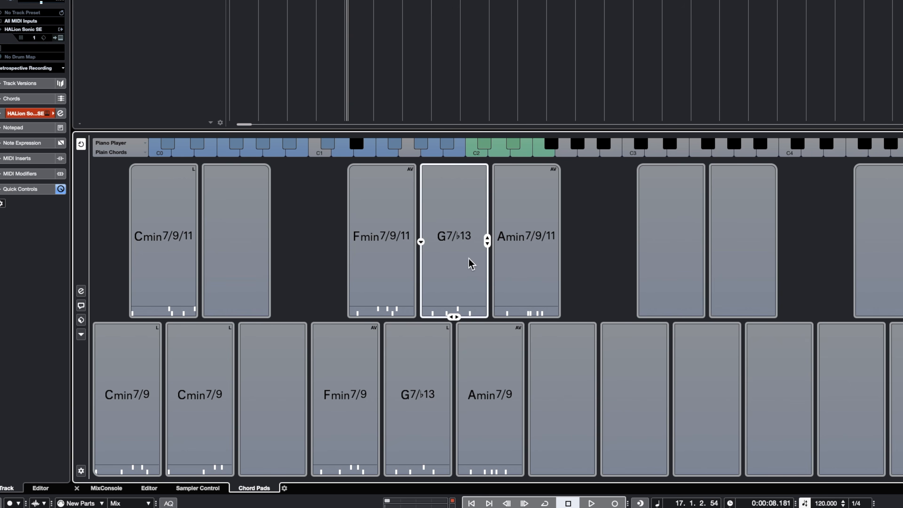
- Step the upper-row G7/♭13 pad to a higher voicing and lock it
click(488, 238)
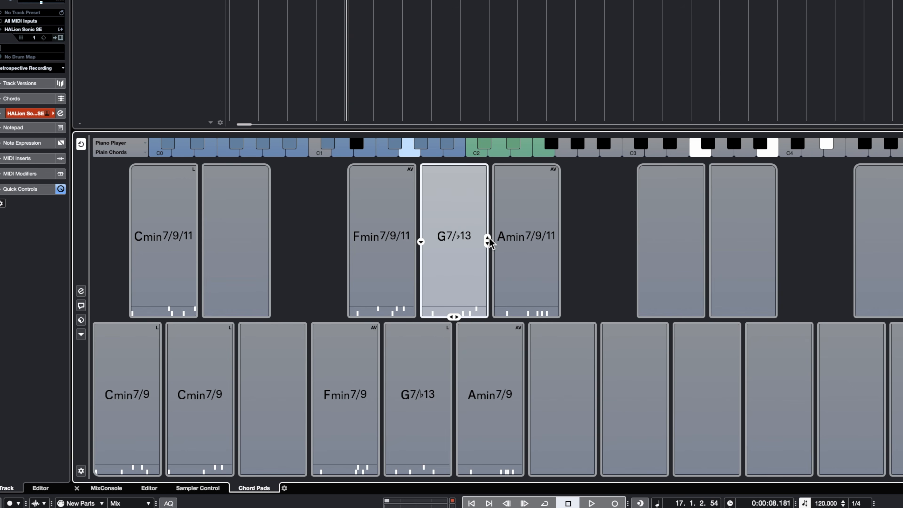
click(488, 238)
click(488, 238)
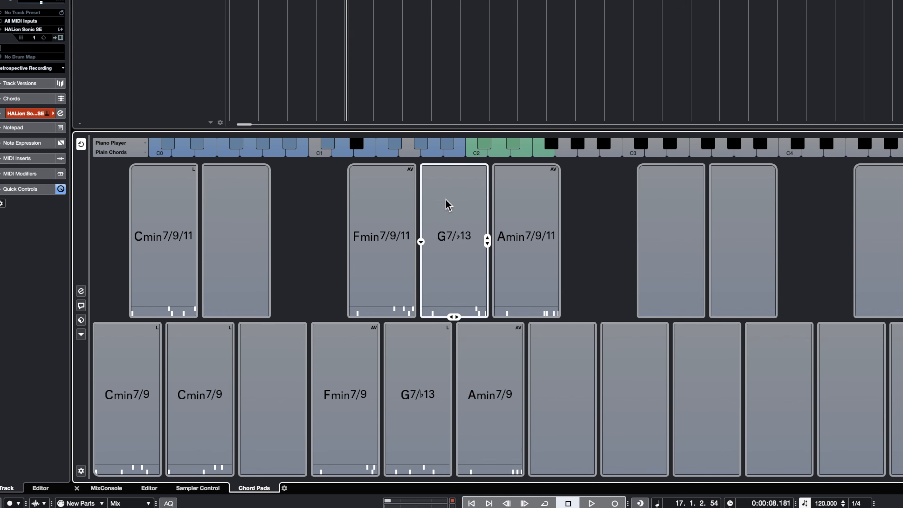
right_click(448, 203)
click(479, 231)
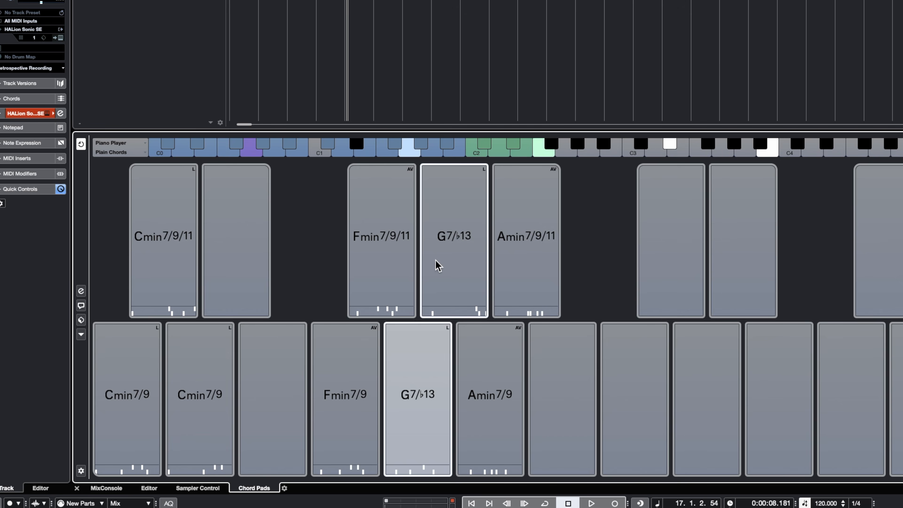
click(436, 260)
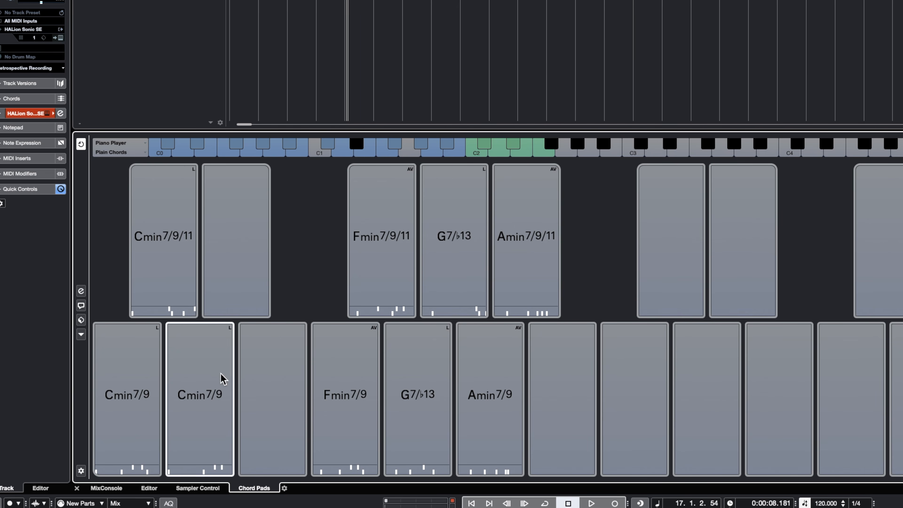
- Change the Amin7/9/11 pad's chord in the Chord Editor to root G#, type maj, with tensions j7 and 9
click(503, 167)
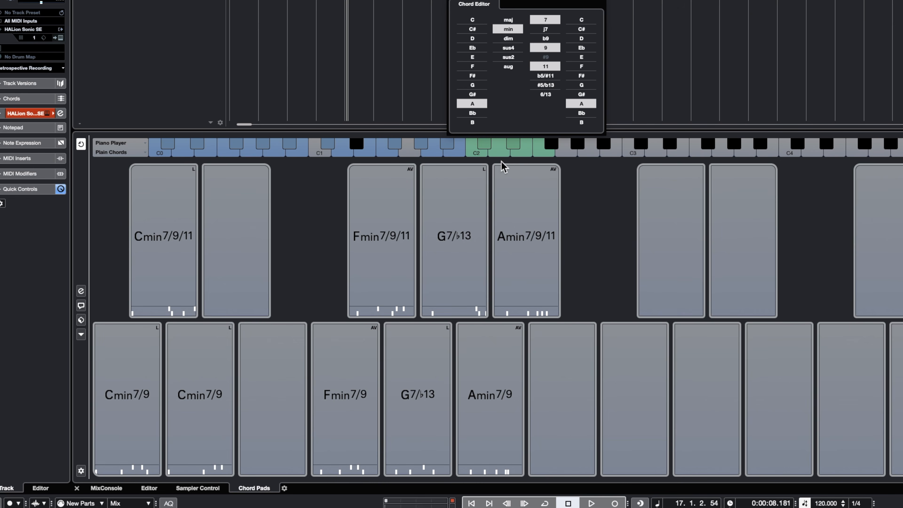
click(473, 94)
click(515, 21)
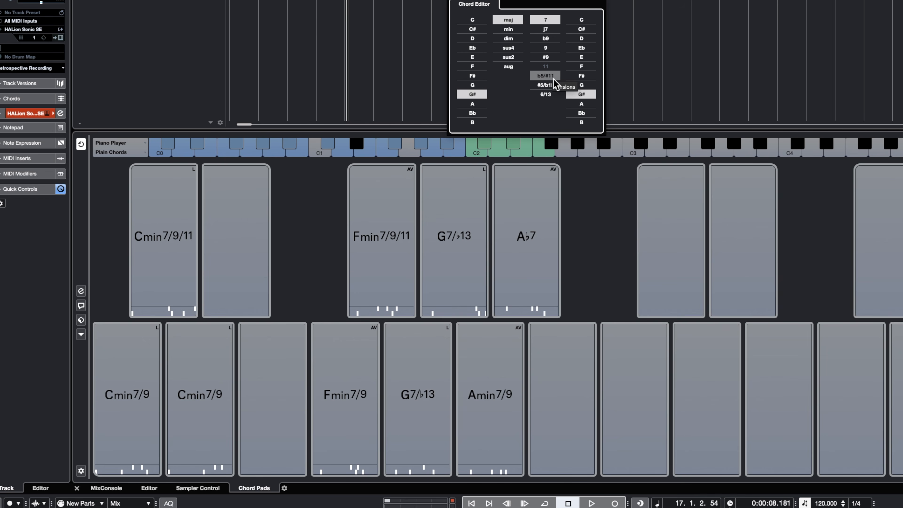
click(547, 50)
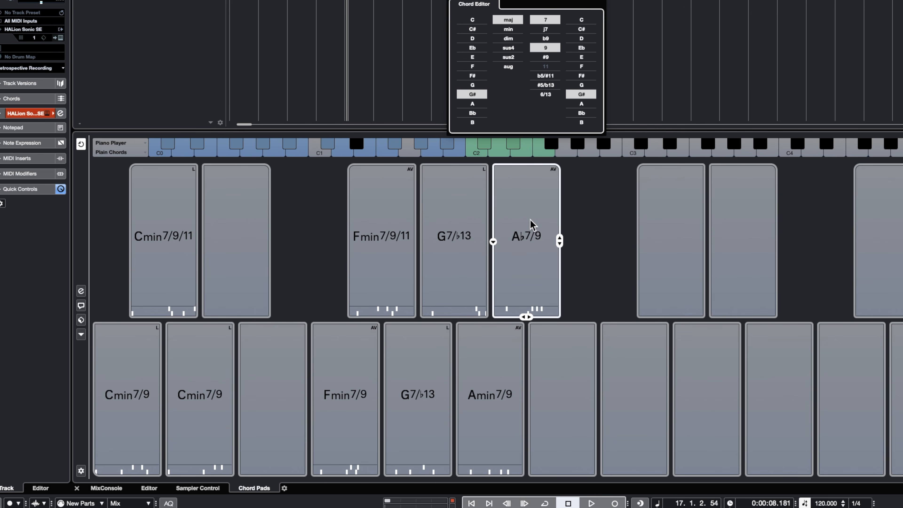
click(545, 30)
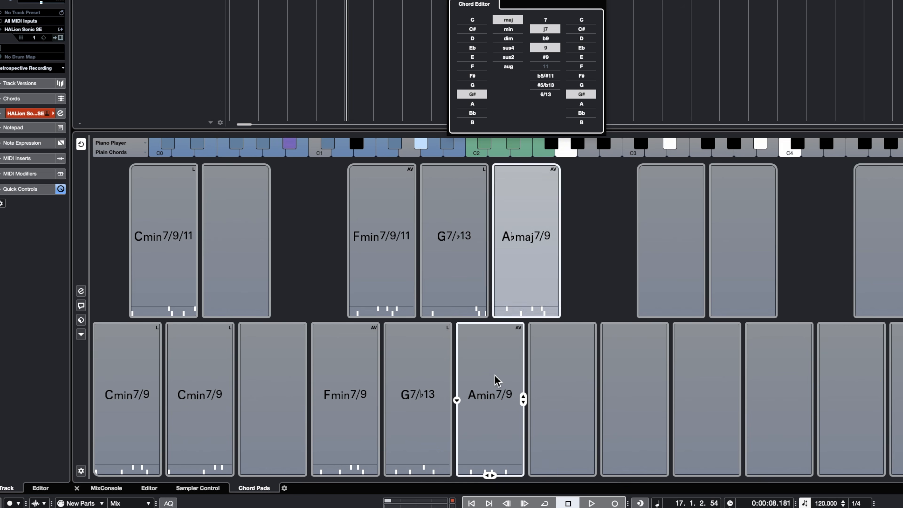
- Lock the A♭maj7/9 pad and copy it onto the Amin7/9 pad below
click(557, 170)
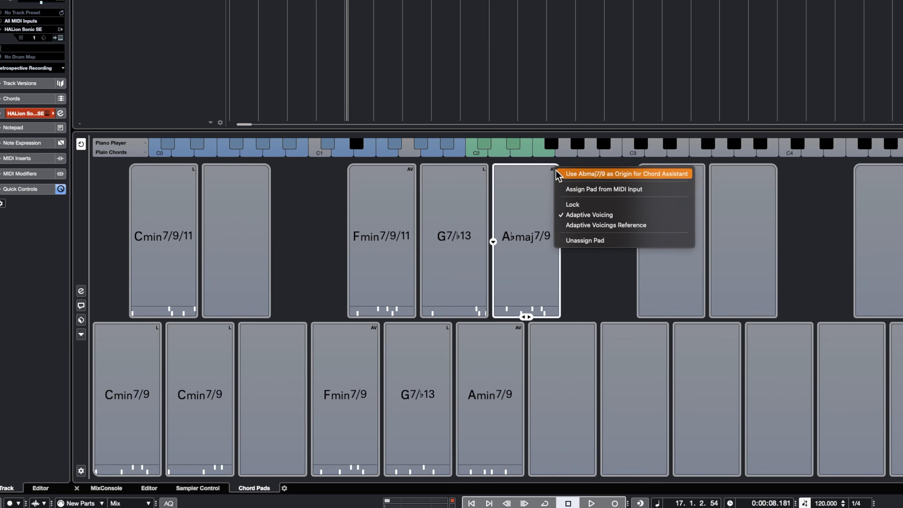
click(569, 210)
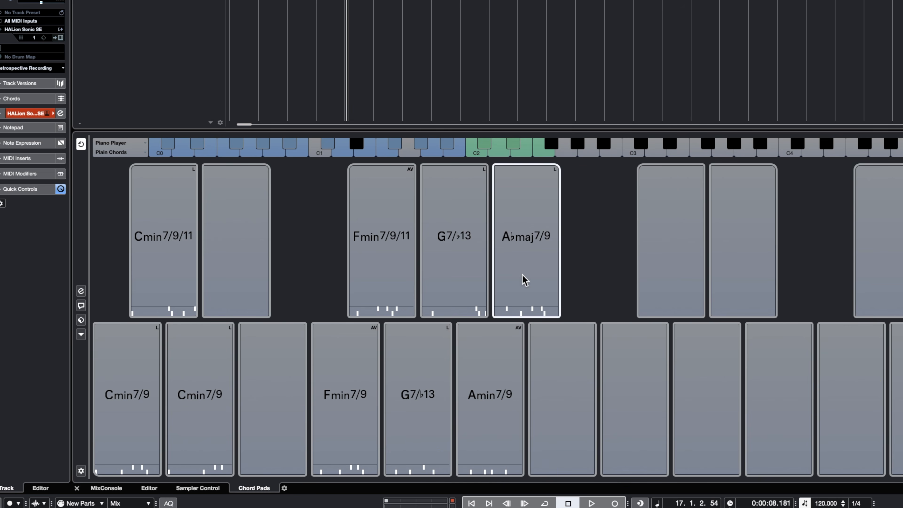
drag(524, 279, 488, 373)
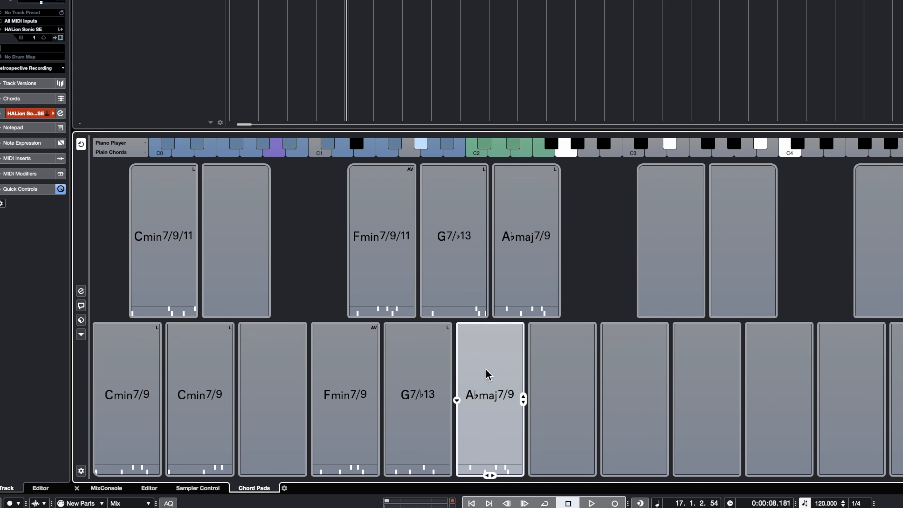
- Step the lower-row A♭maj7/9 pad through its tension variants until it is A♭maj7/9/13
click(494, 476)
click(494, 476)
click(494, 475)
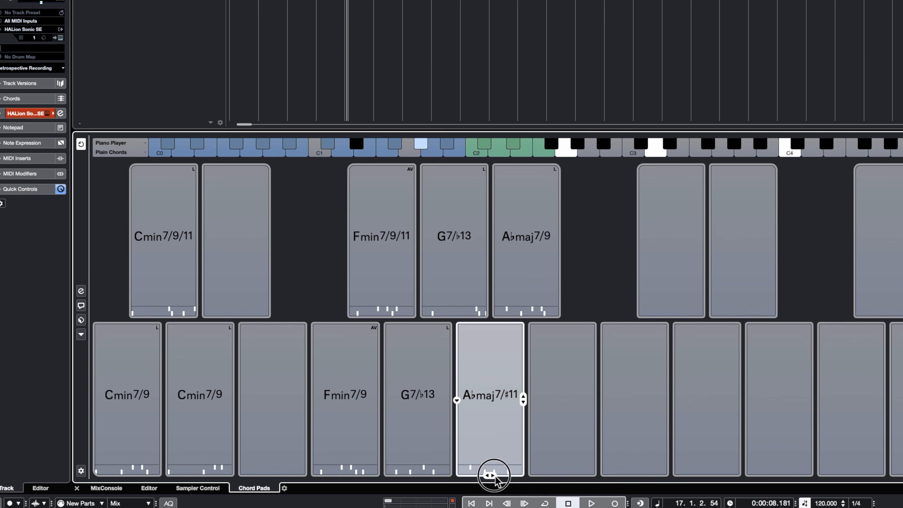
click(494, 477)
click(494, 476)
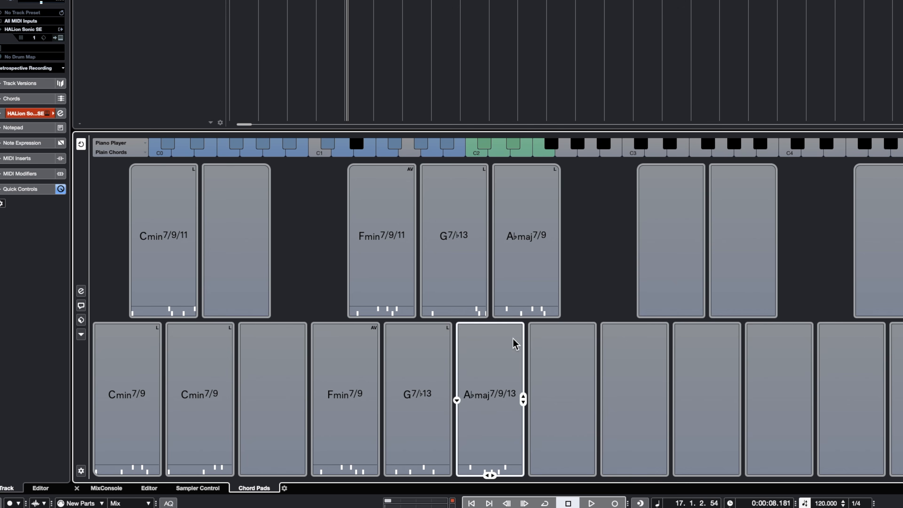
- Audition the A♭maj7/9 pad against the A♭maj7/9/13 pad, and lock the A♭maj7/9/13 pad
click(522, 289)
click(484, 418)
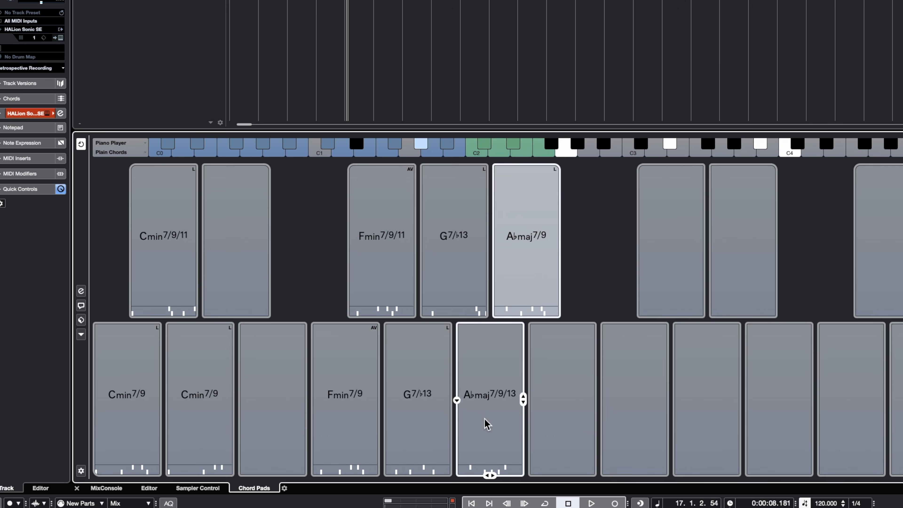
right_click(518, 370)
click(539, 406)
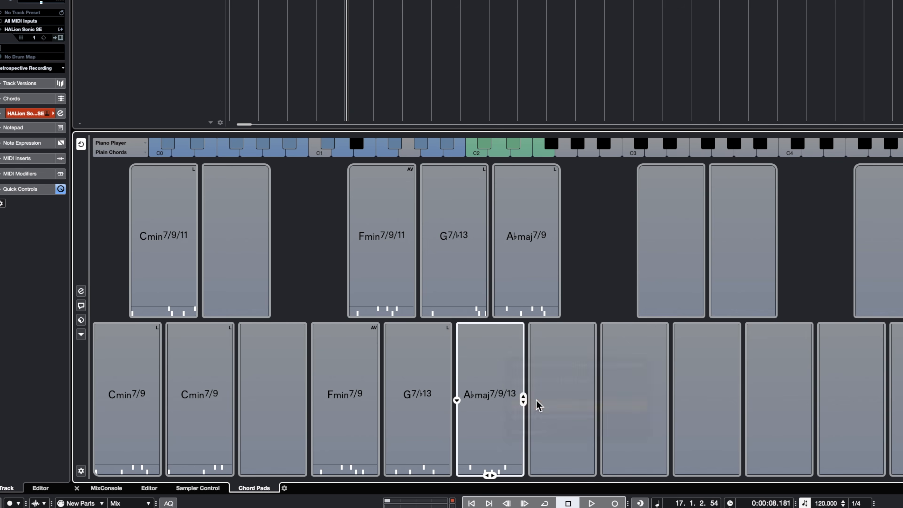
right_click(494, 374)
click(520, 410)
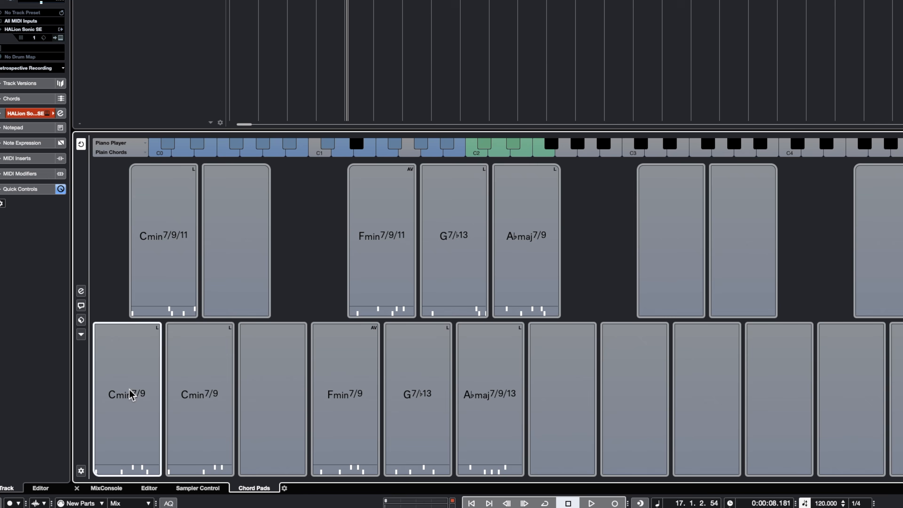
- Assign Bmin7/9 to the empty pad beside Cmin7/9/11 and lock it
click(227, 260)
click(326, 330)
click(236, 239)
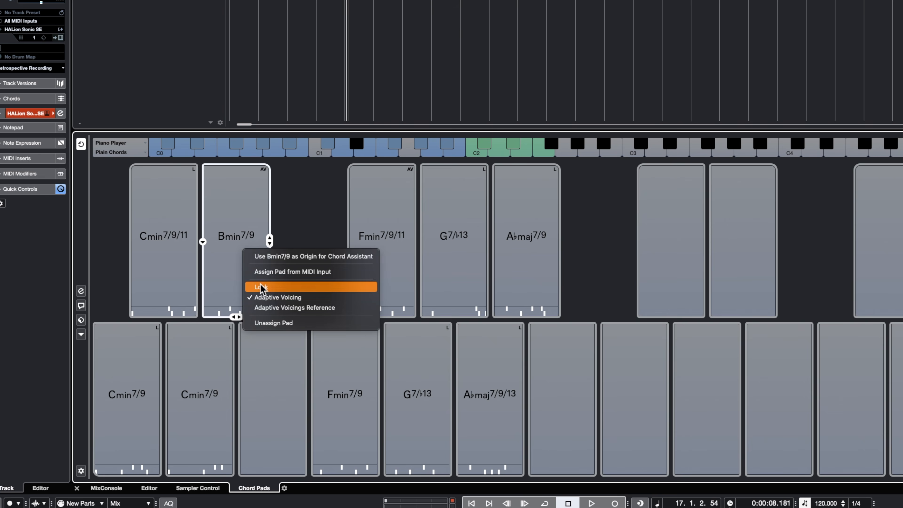
click(256, 288)
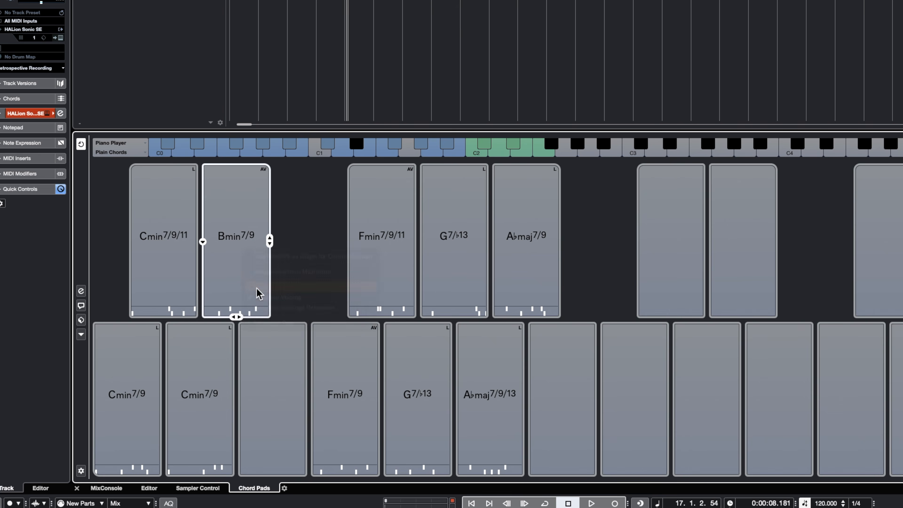
- Copy the Bmin7/9 pad onto the empty pad below it and lock the copy
drag(257, 265, 281, 376)
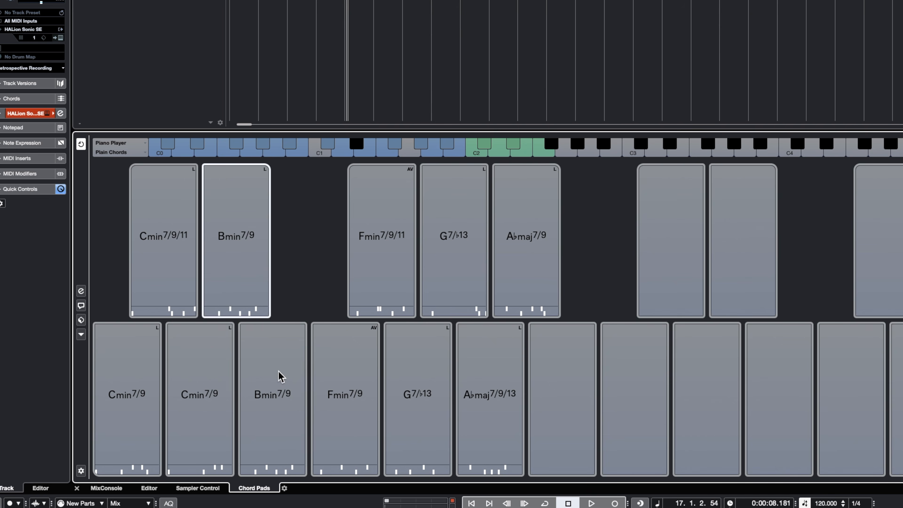
right_click(281, 375)
key(Escape)
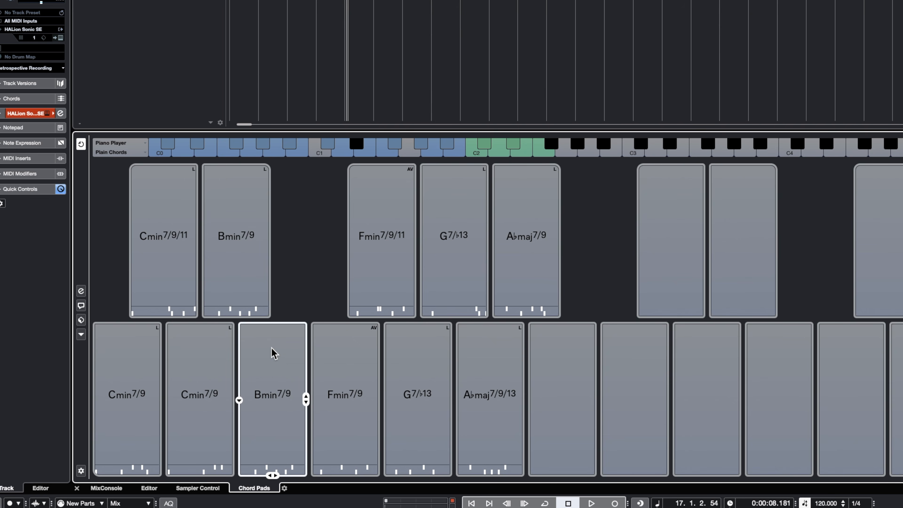
click(273, 352)
right_click(282, 365)
click(299, 401)
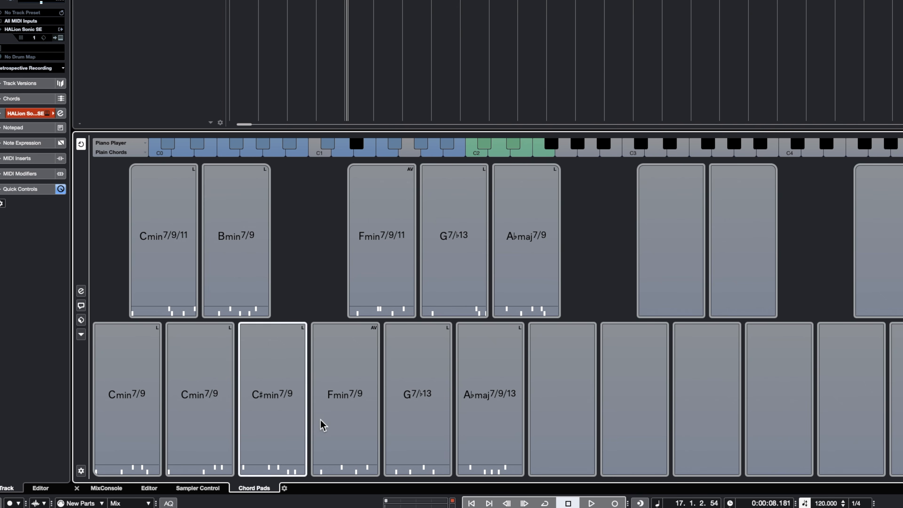
mouse_move(339, 410)
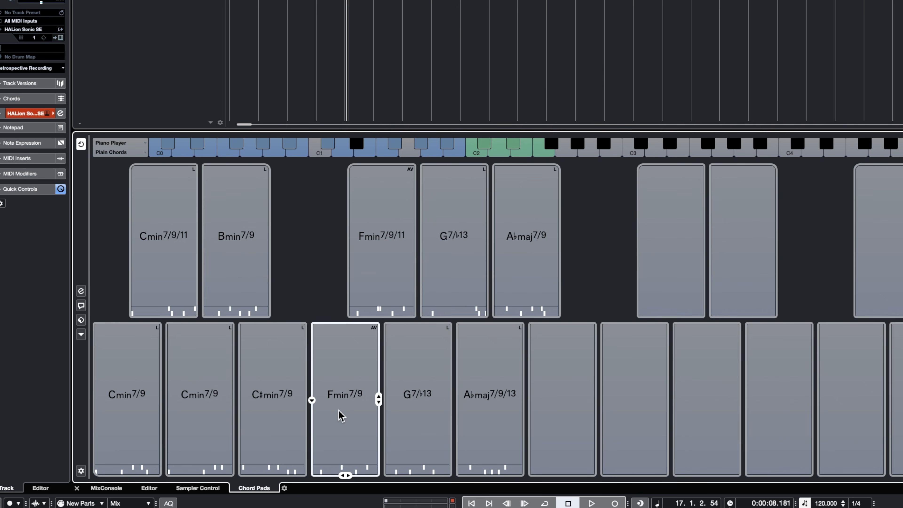
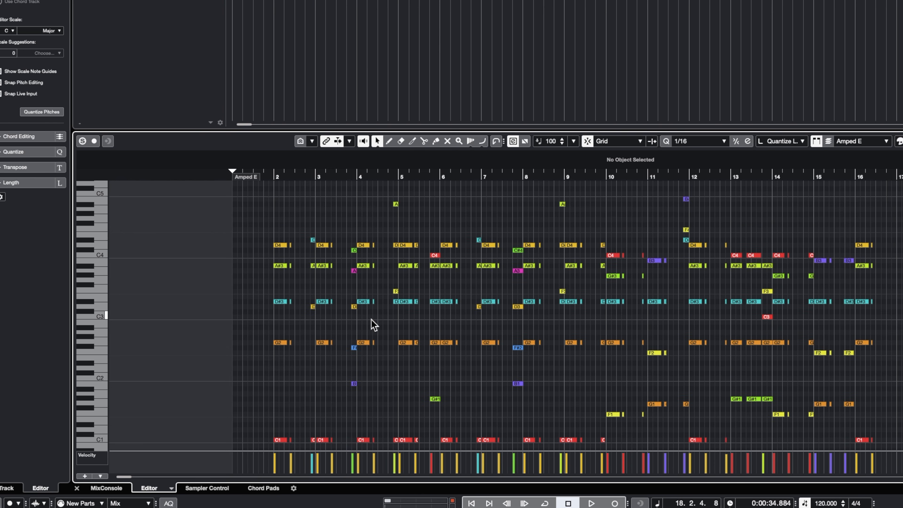
- Select all the notes of the Amped E part in the Key Editor and quantize them to 1/16
scroll(373, 325, down, 4)
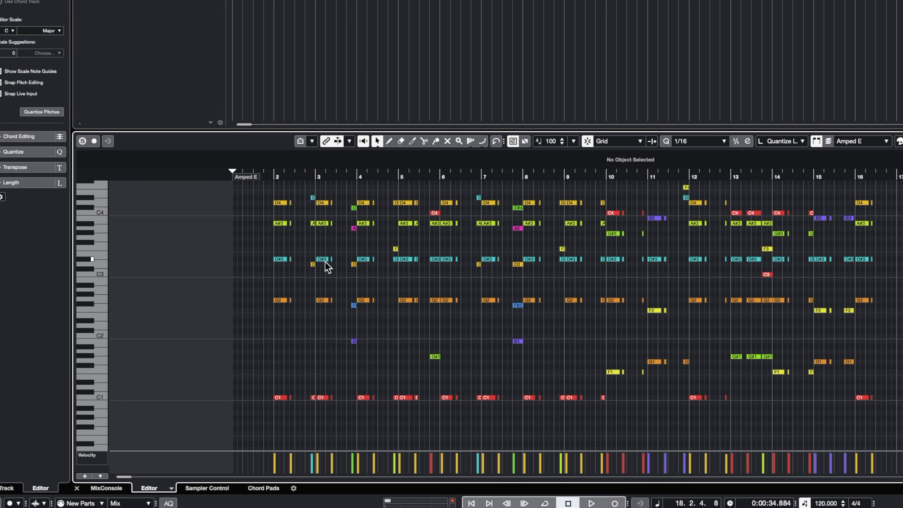
scroll(325, 262, up, 4)
scroll(310, 262, left, 2)
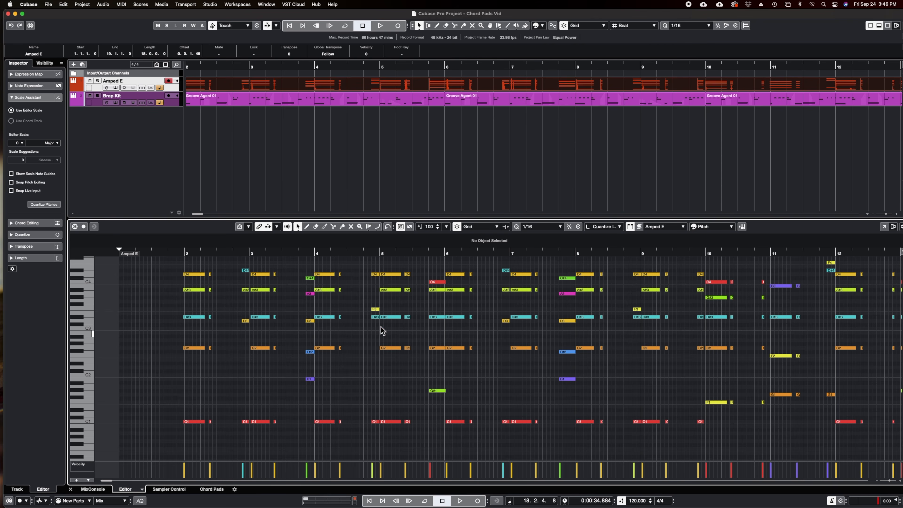
key(super+a)
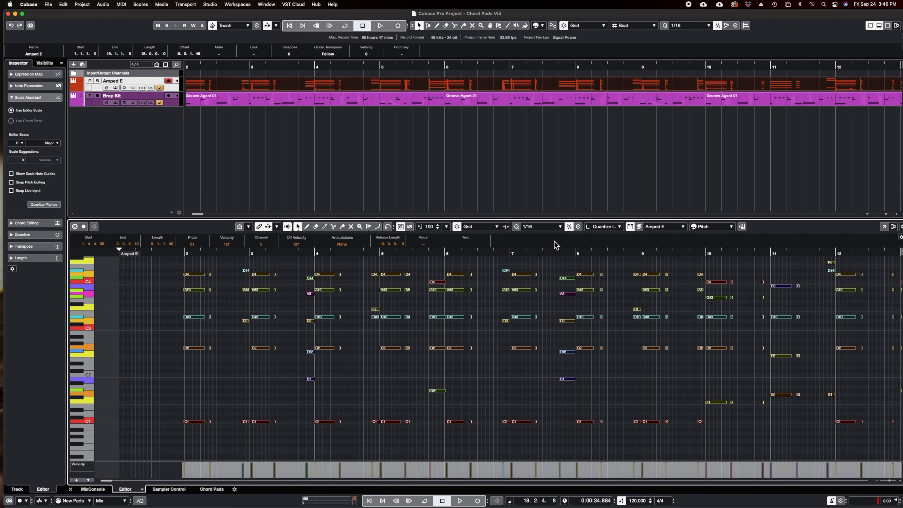
key(q)
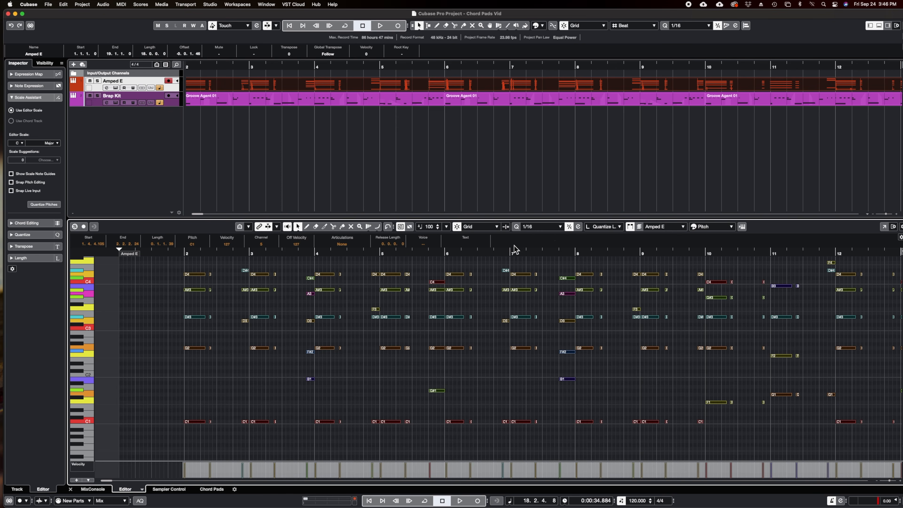
- Return to the Chord Pads and zoom the project out until the whole Amped E part fits in view
key(Return)
key(g)
key(g)
key(g)
key(g)
key(g)
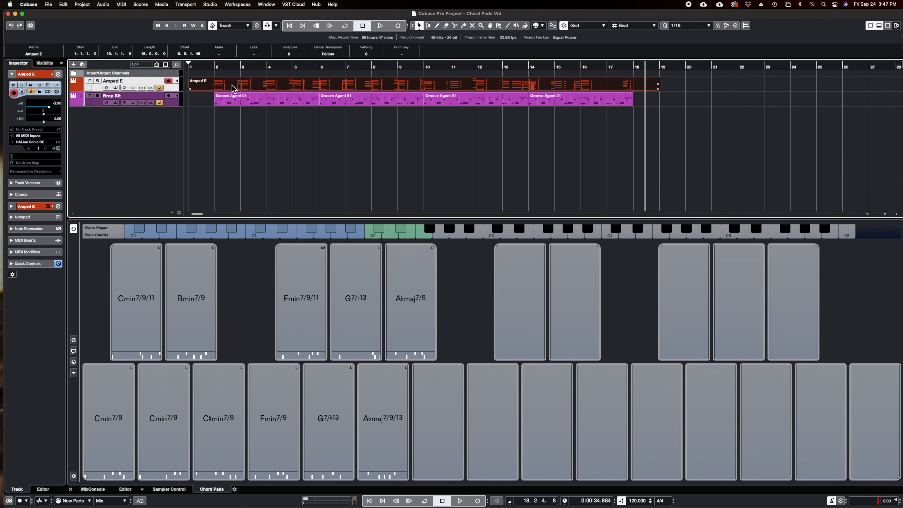
- Create chord symbols from the Amped E part, including bass notes and tensions and detecting arpeggios
right_click(232, 85)
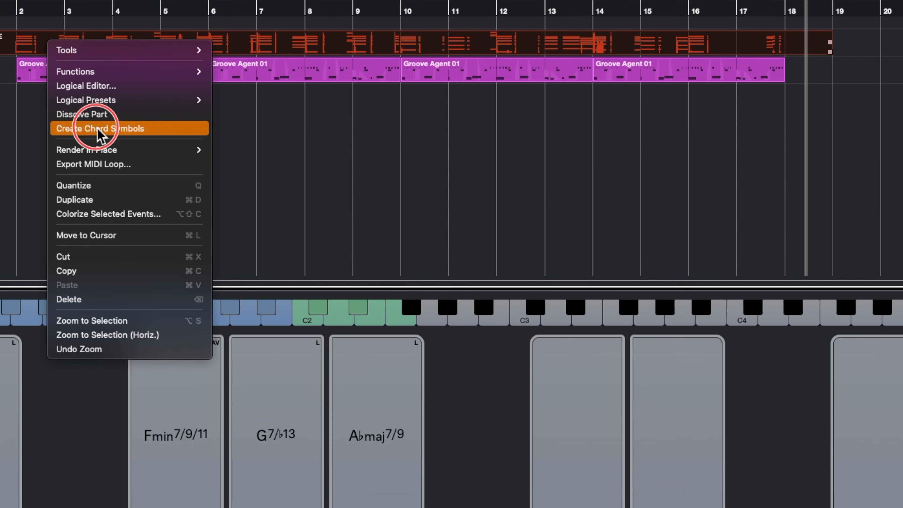
click(142, 129)
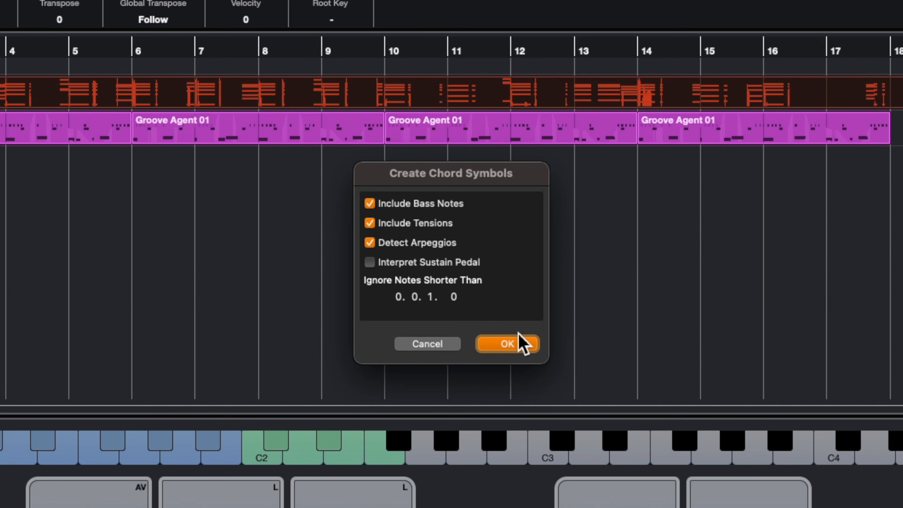
click(512, 346)
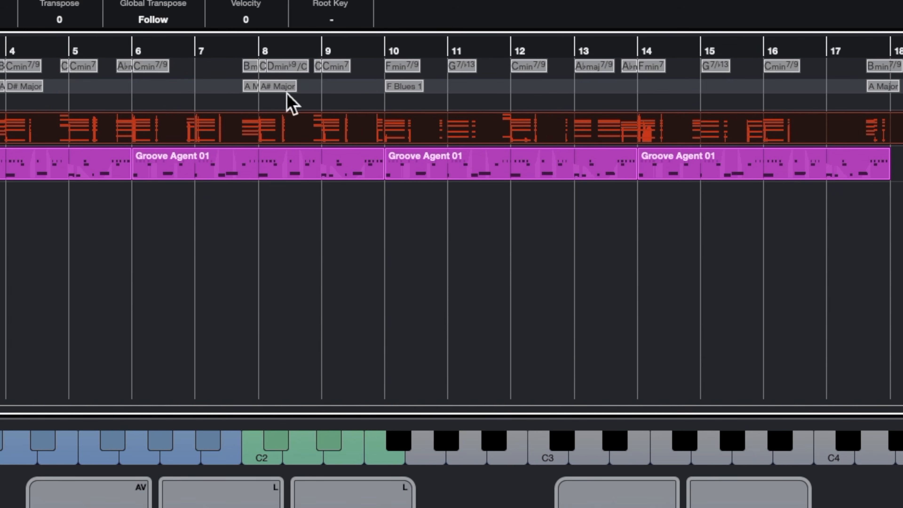
- Make the Chord Track taller so its chord symbols are spread out, and hide its scale events
key(h)
key(h)
scroll(292, 168, left, 10)
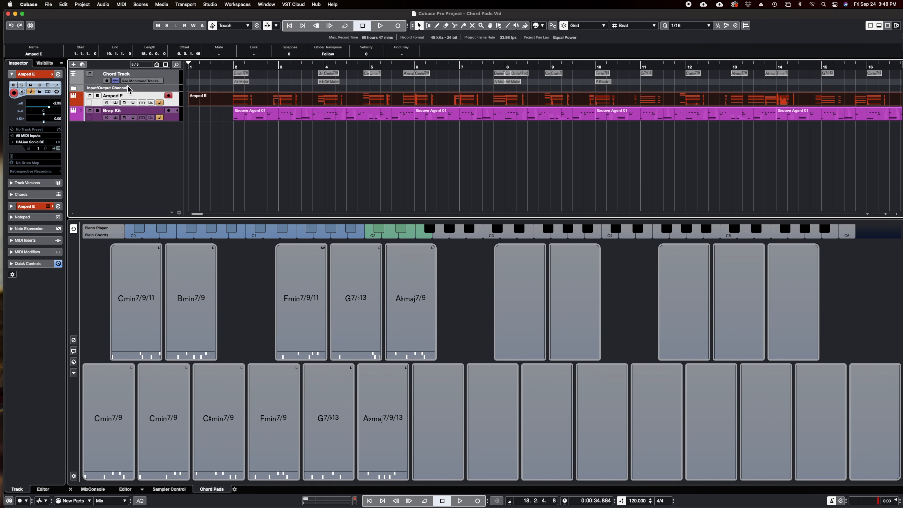
drag(155, 85, 154, 107)
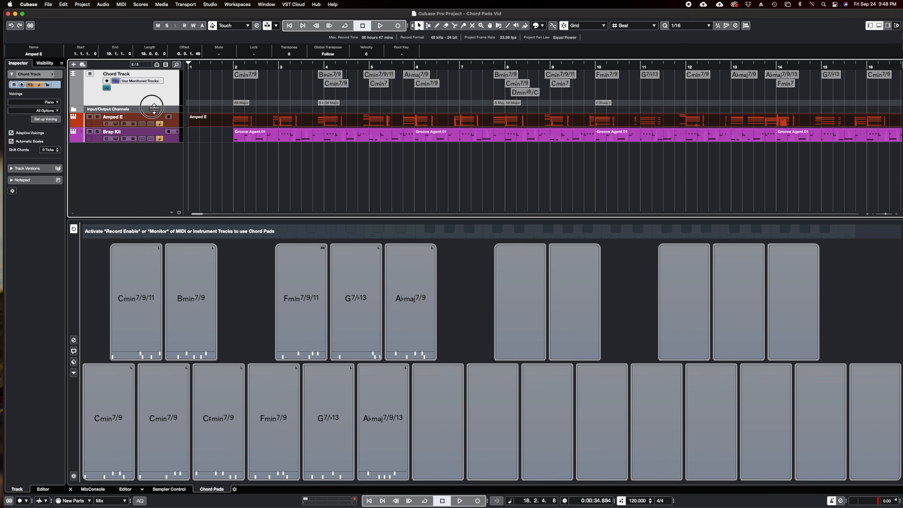
click(106, 88)
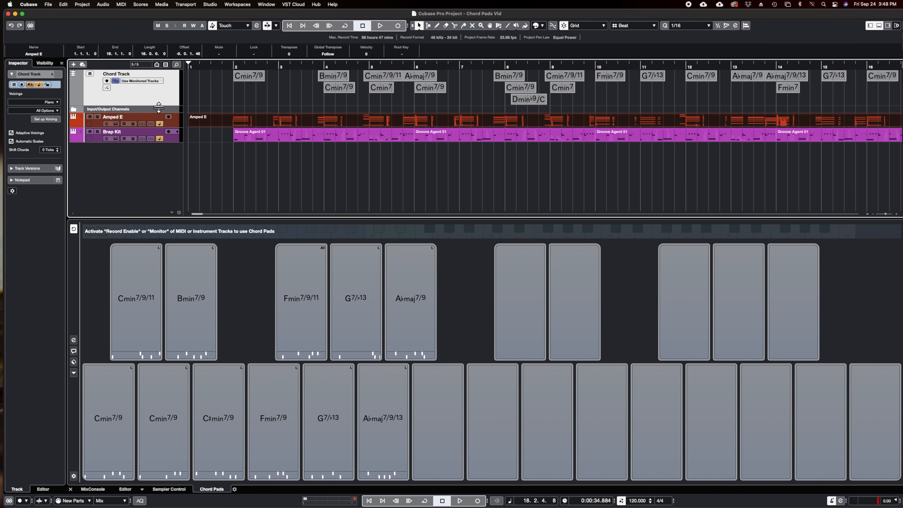
drag(158, 101, 156, 94)
- Play the project from around bar 2 to compare the new chord symbols with the Amped E part
scroll(267, 104, up, 4)
scroll(270, 102, left, 4)
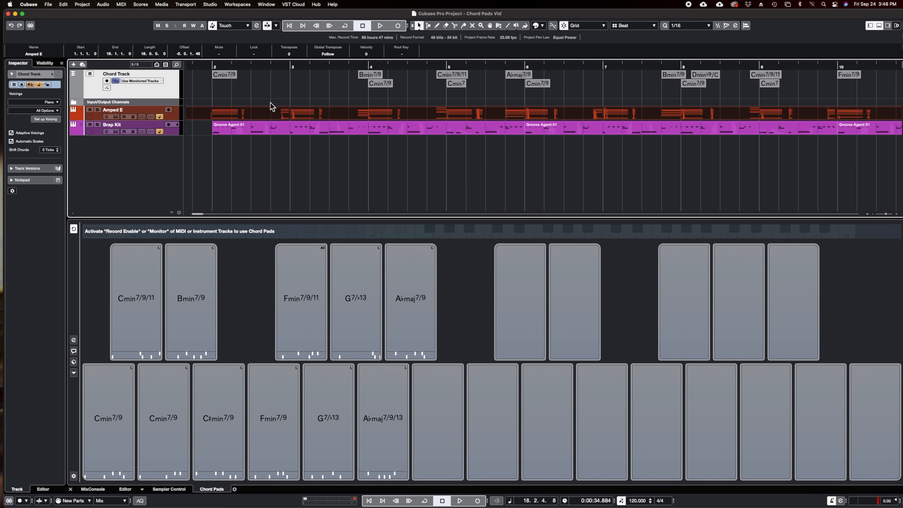
click(228, 66)
key(space)
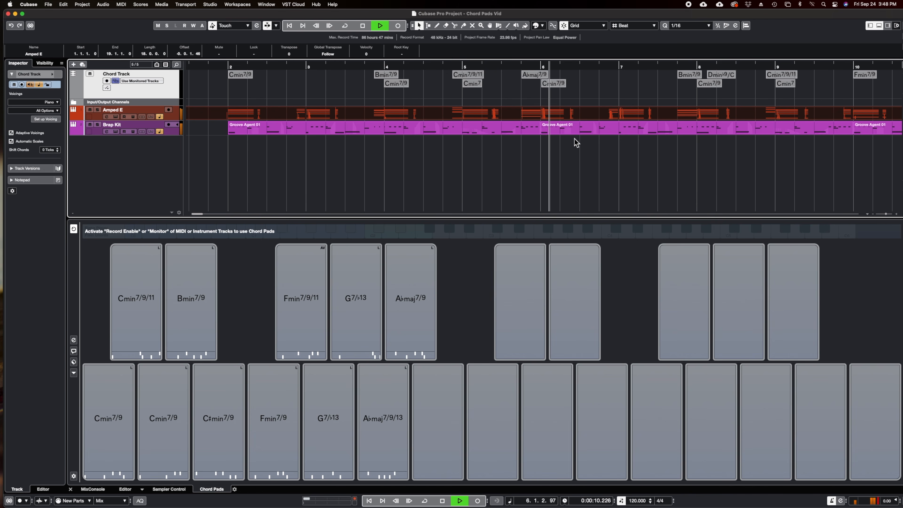
key(g)
key(space)
- Play the project from bar 10 to follow the Fmin7/9 section on the Chord Track
scroll(576, 88, right, 2)
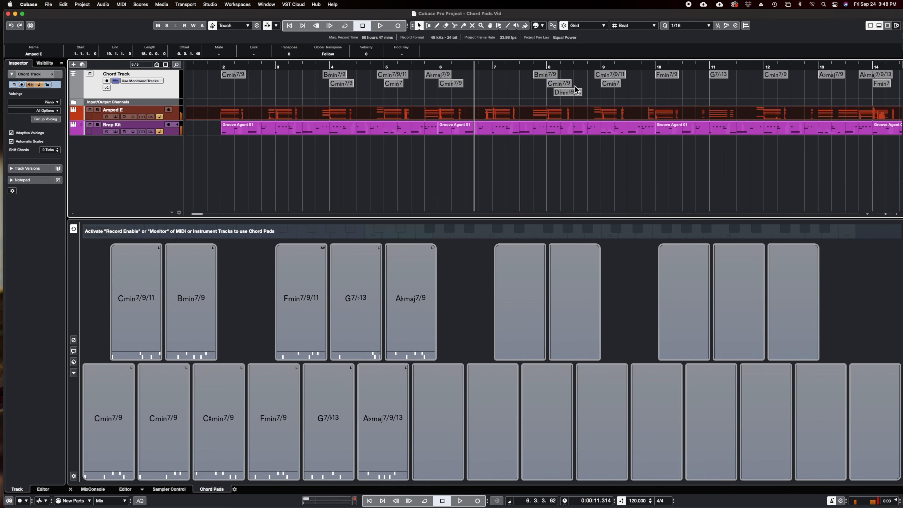
scroll(577, 75, right, 2)
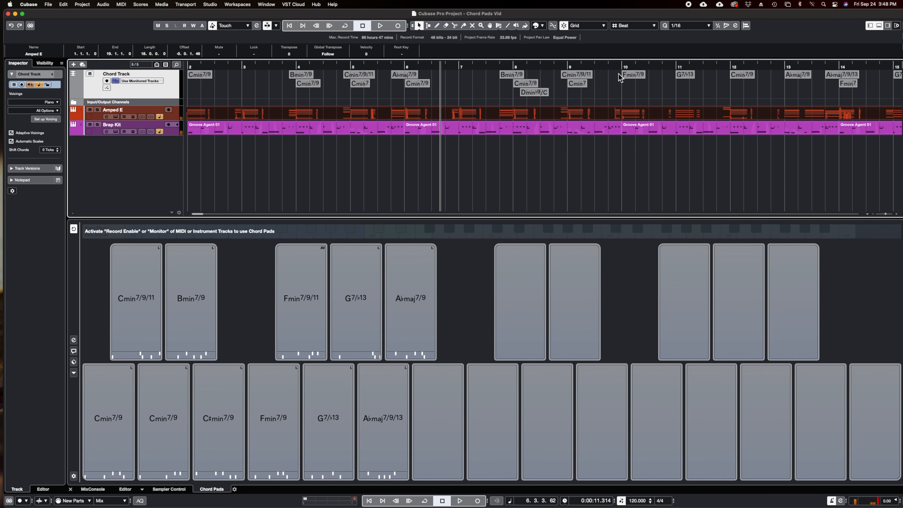
key(space)
scroll(661, 143, right, 5)
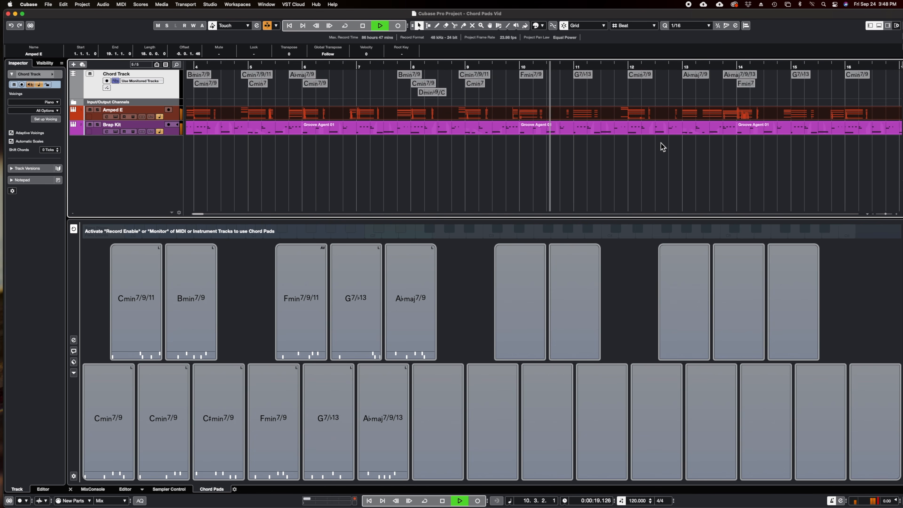
scroll(634, 148, right, 5)
key(g)
key(g)
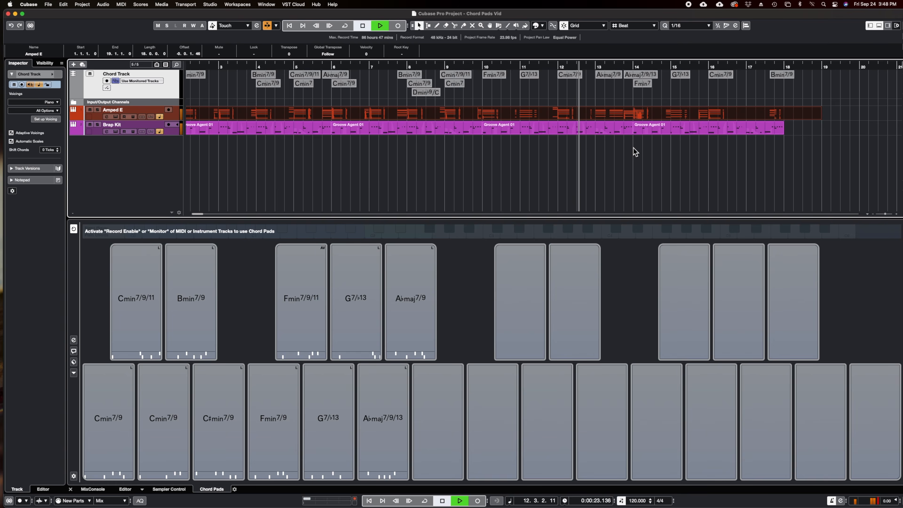
key(space)
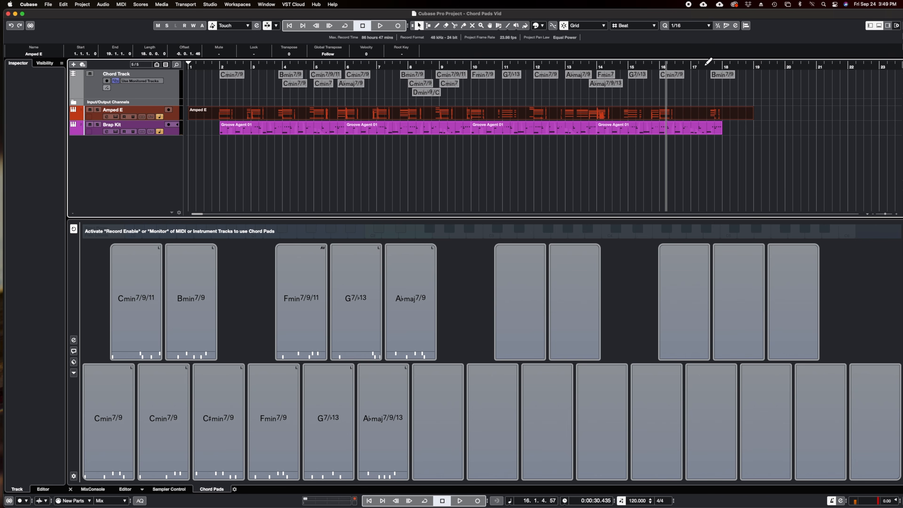
- Place the A♭maj7/9 and Fmin7/9/11 chord pads as MIDI parts on the Amped E track at bars 20 and 21
drag(409, 309, 445, 259)
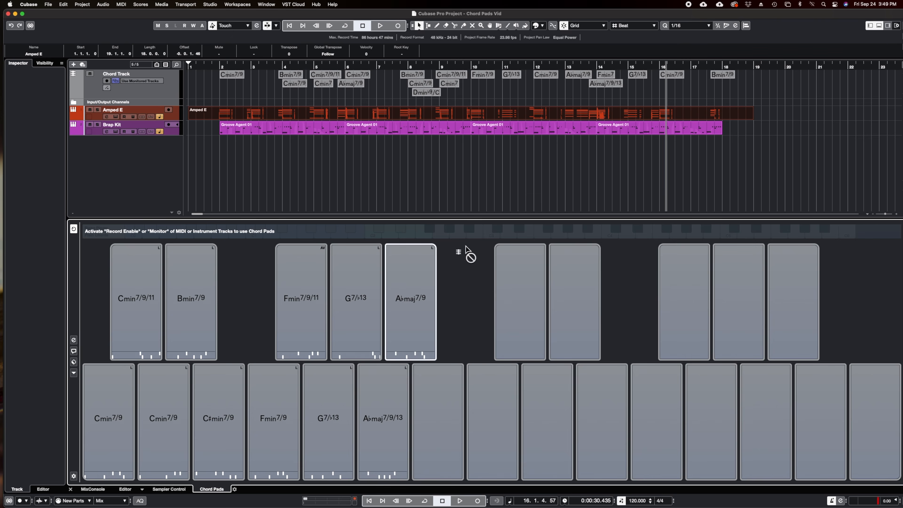
drag(696, 140, 693, 119)
drag(409, 299, 783, 117)
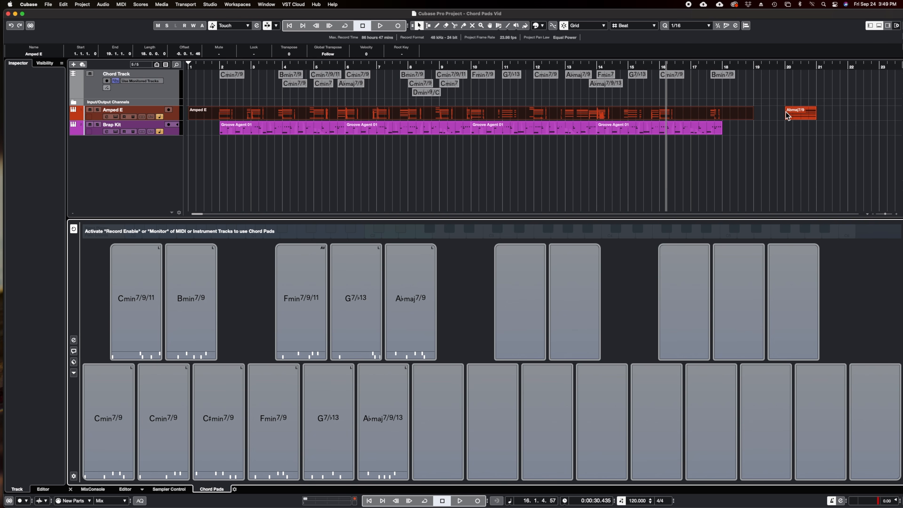
drag(796, 157, 833, 114)
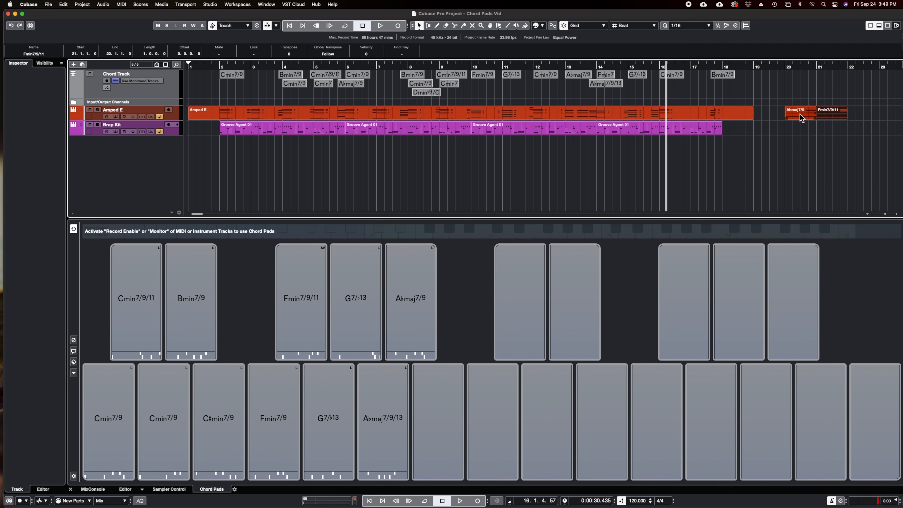
- Duplicate the two chord parts at bars 20 and 21 once, and delete the originals together with the copies
drag(866, 89, 786, 137)
key(super+d)
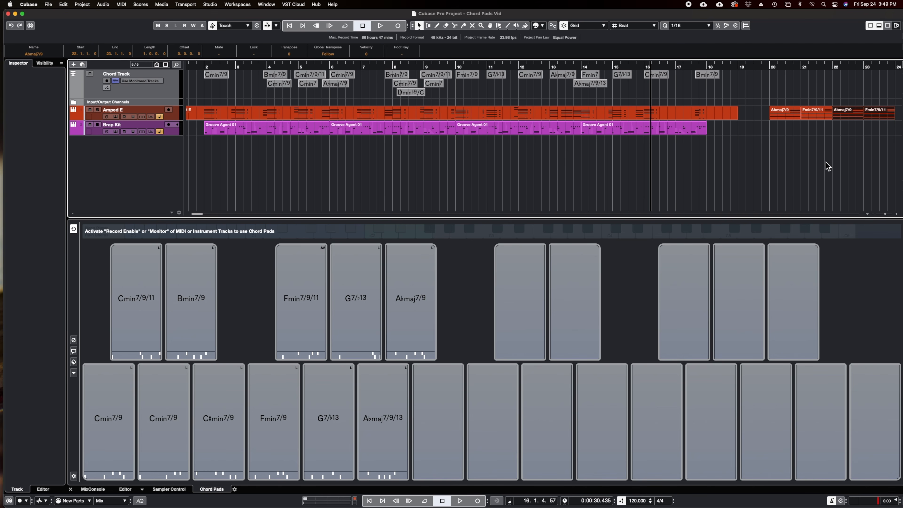
drag(774, 136, 891, 84)
key(BackSpace)
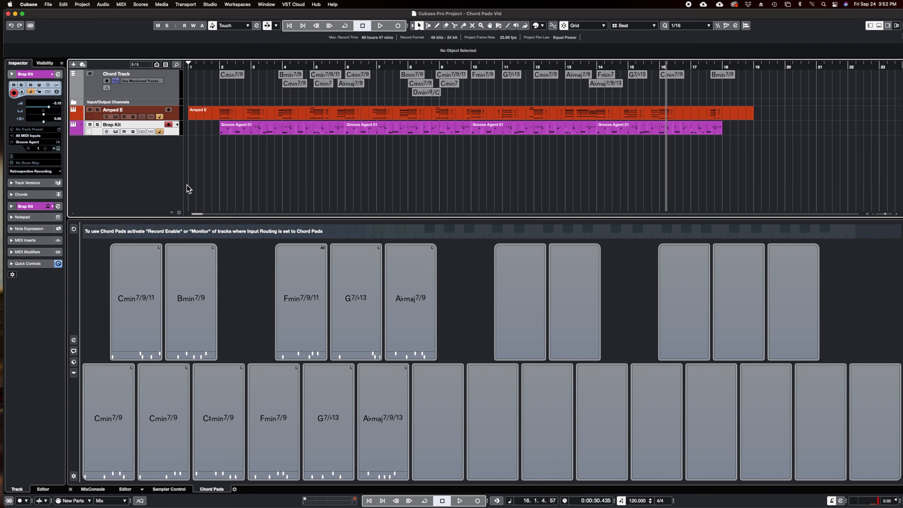
- Add one instrument track with Retrologue routed to Stereo Out and load a sound preset for it
double_click(187, 185)
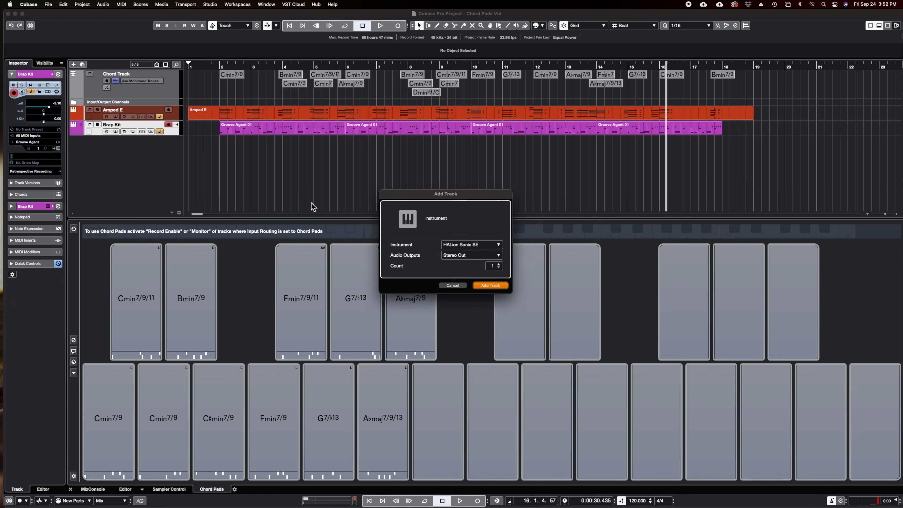
click(477, 246)
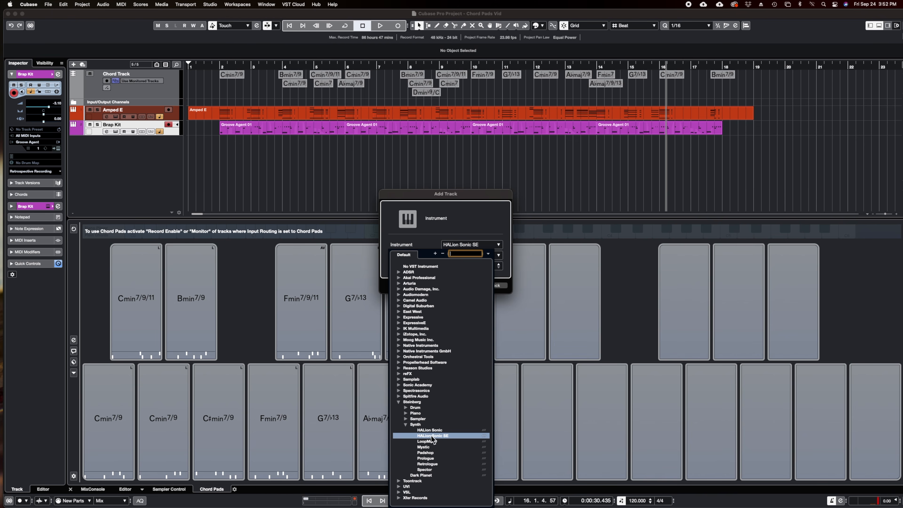
click(435, 464)
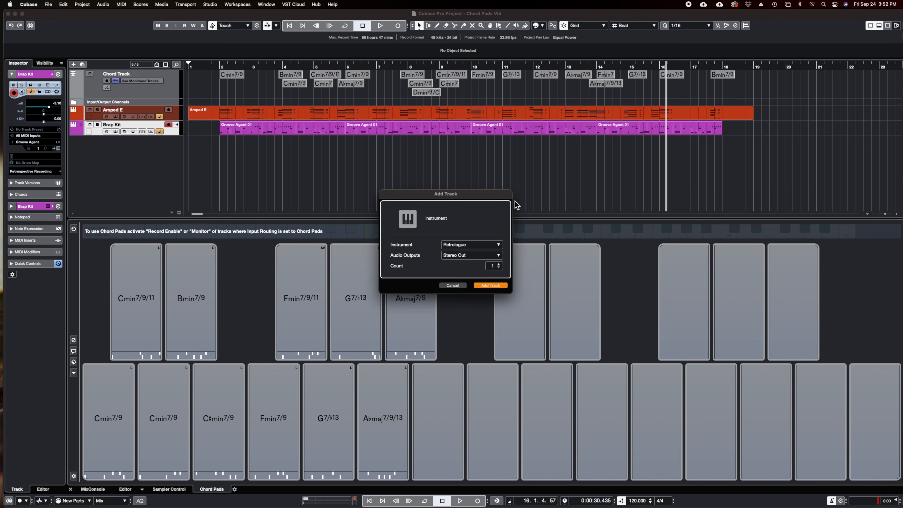
key(Return)
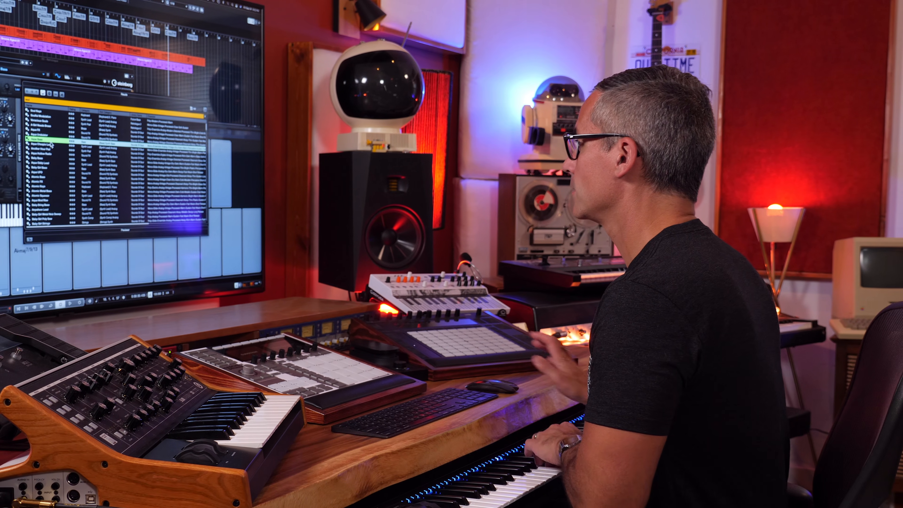
double_click(49, 144)
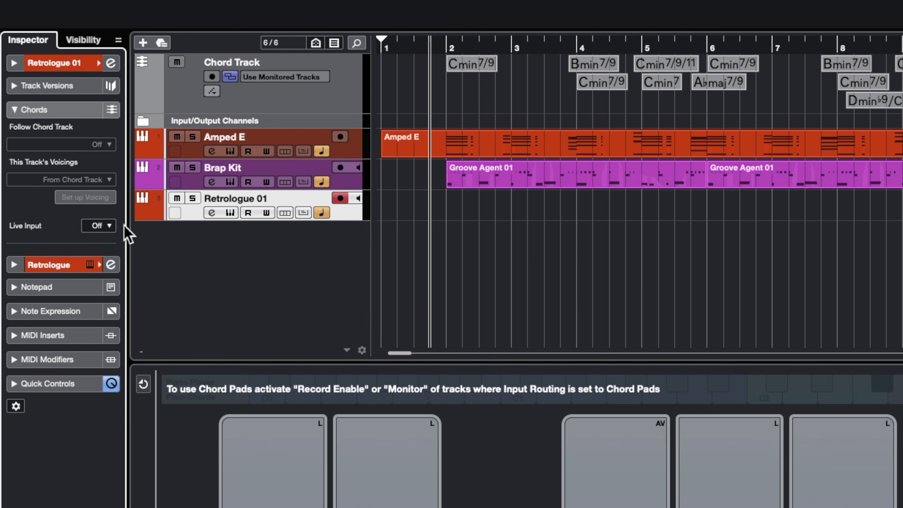
- Set the Retrologue 01 track's Live Input to Chords and start the project from the beginning with that track selected
click(106, 226)
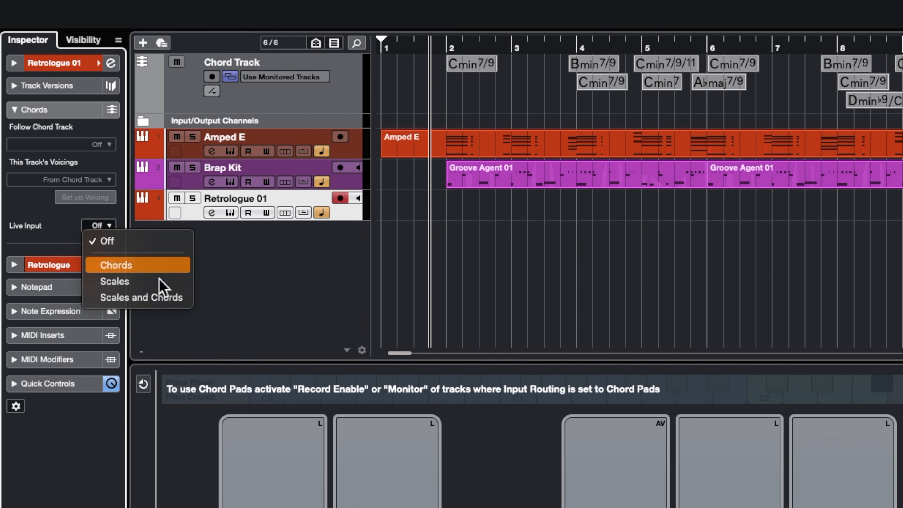
click(156, 266)
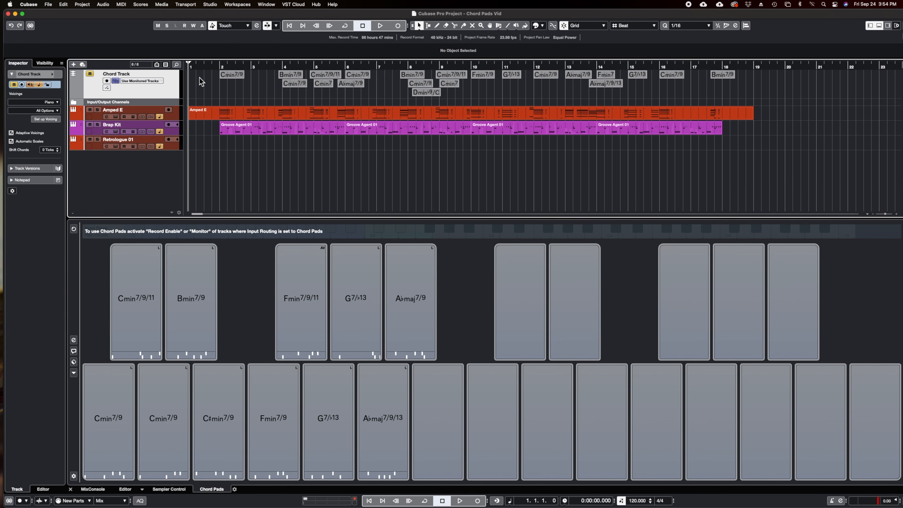
click(171, 148)
key(space)
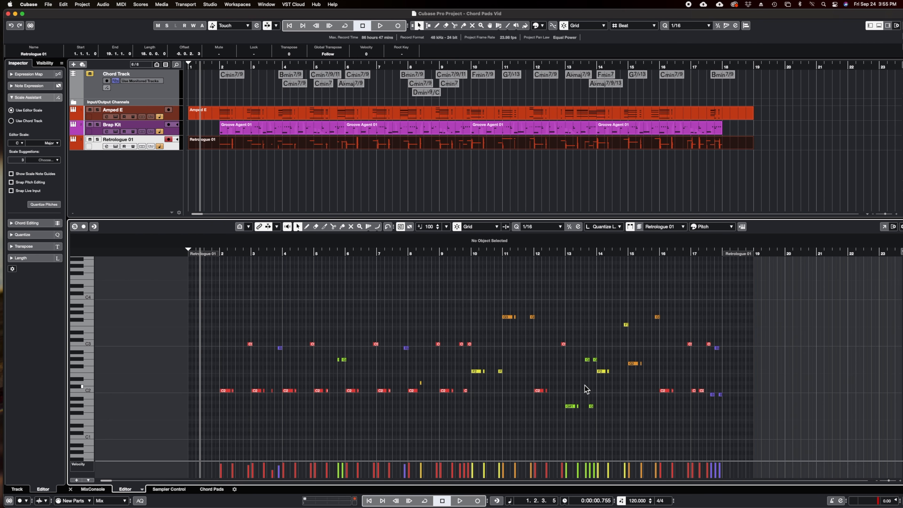
- Play the Retrologue 01 part from bar 10 in the Key Editor twice to check the pitches around bar 11
click(471, 258)
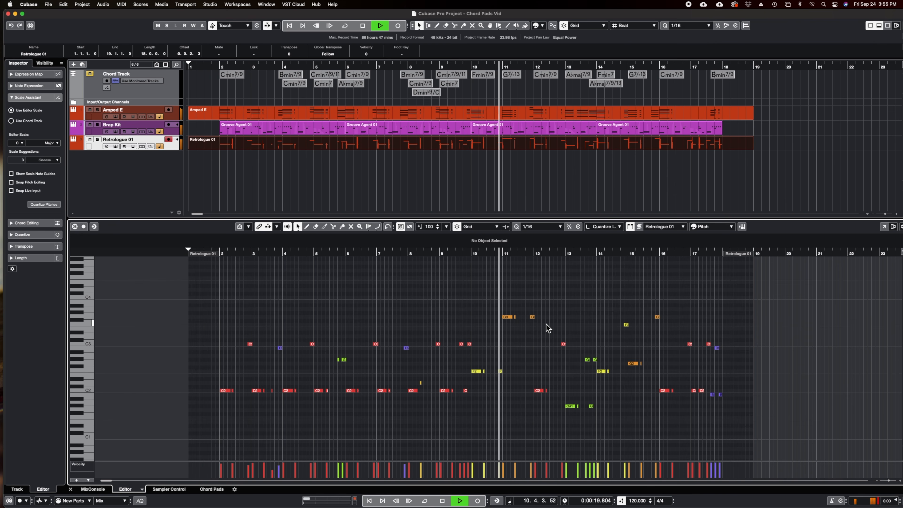
key(space)
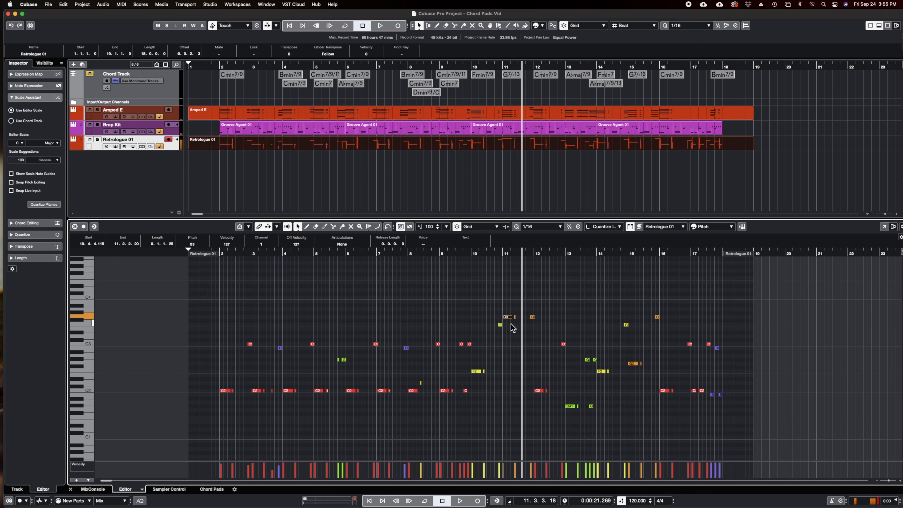
click(473, 257)
key(space)
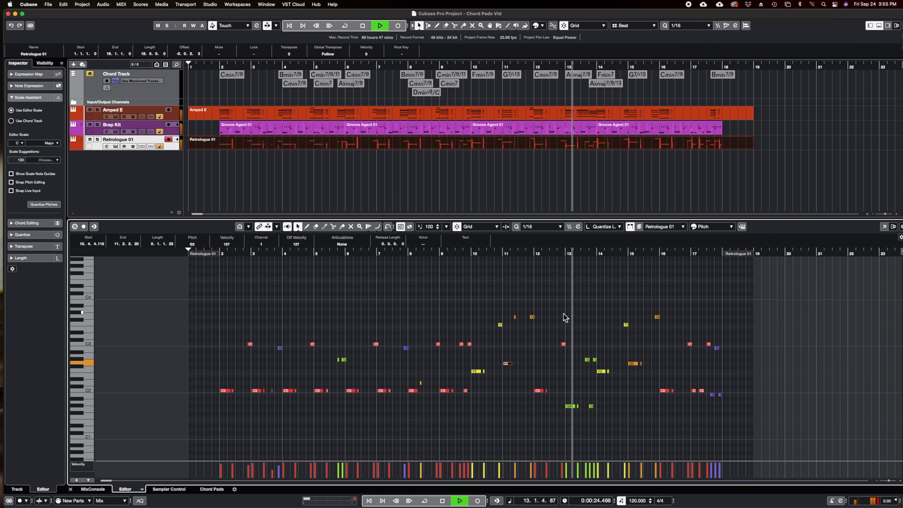
key(space)
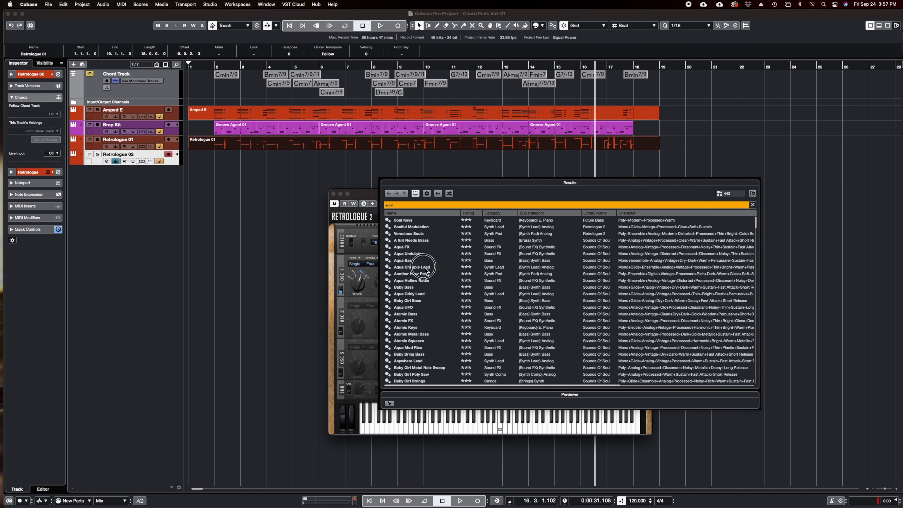
- Choose the Aqua Cheapie Lead preset for the Retrologue 02 track
click(425, 268)
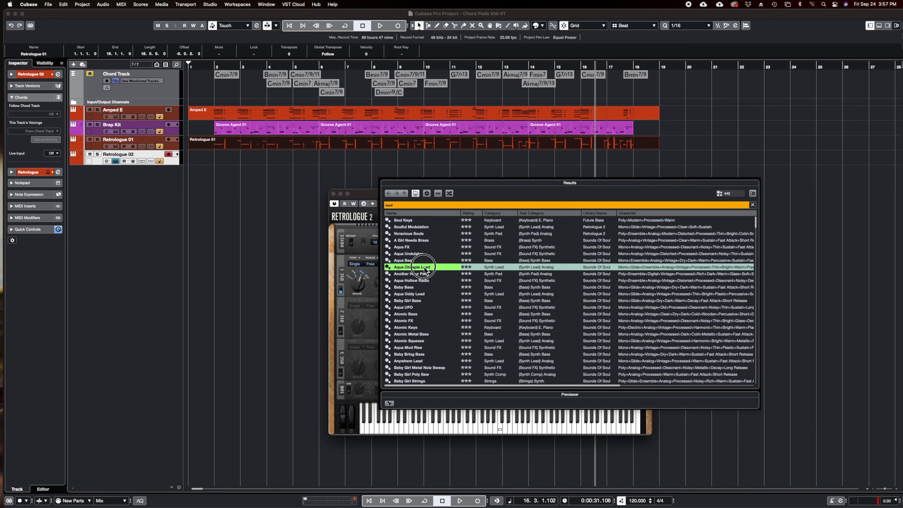